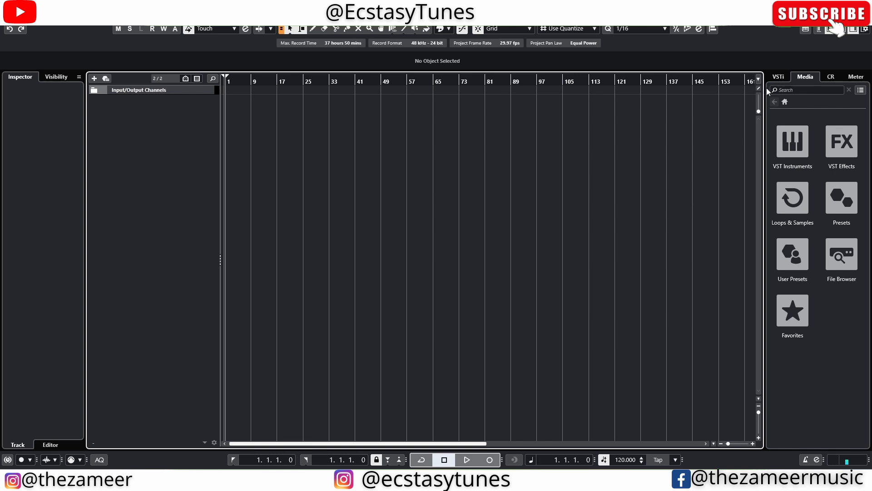
Create a sampler track from the Kick sample found through the file browser.
click(784, 102)
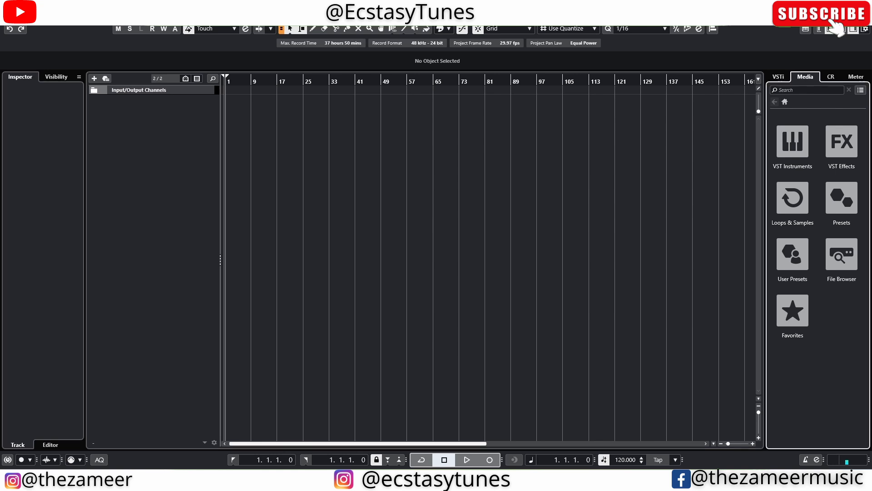
click(844, 255)
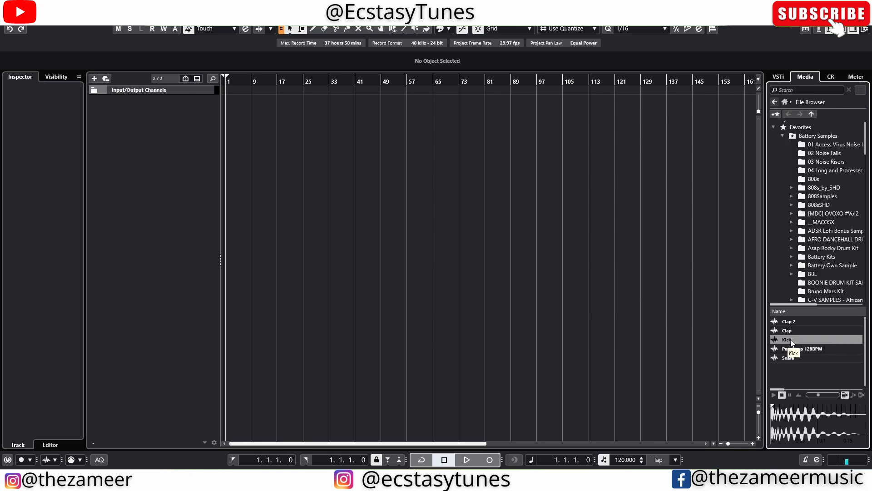
right_click(777, 339)
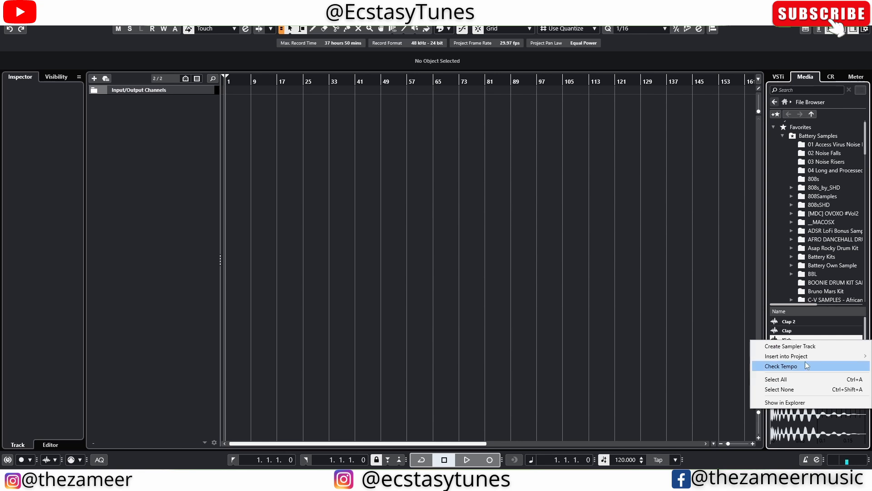
click(788, 346)
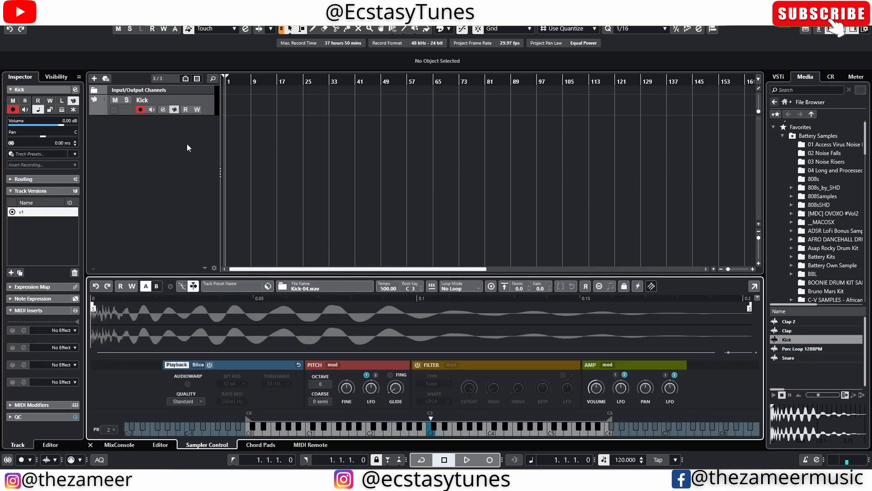
Add one empty sampler track to the project with all MIDI inputs and the Stereo Out output.
click(94, 79)
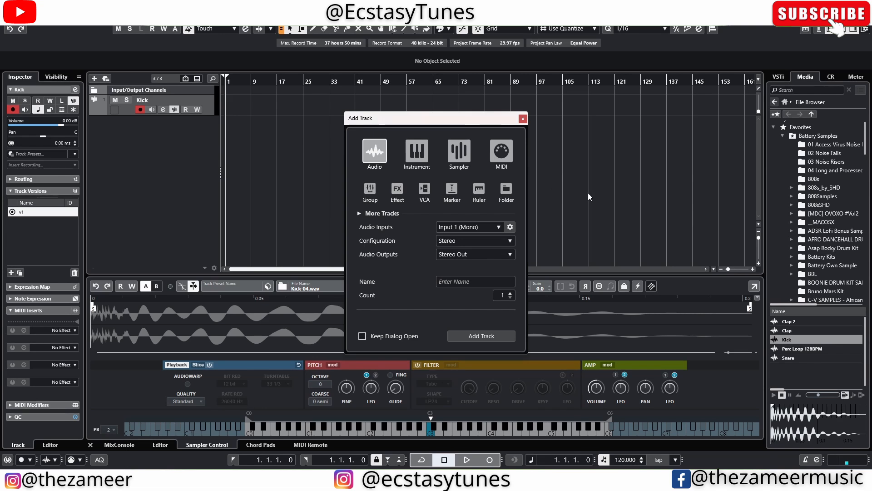
click(363, 213)
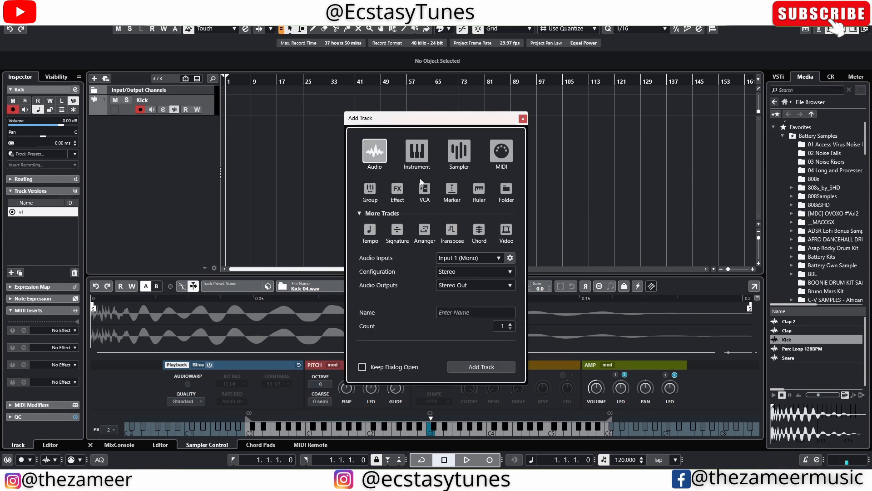
click(457, 147)
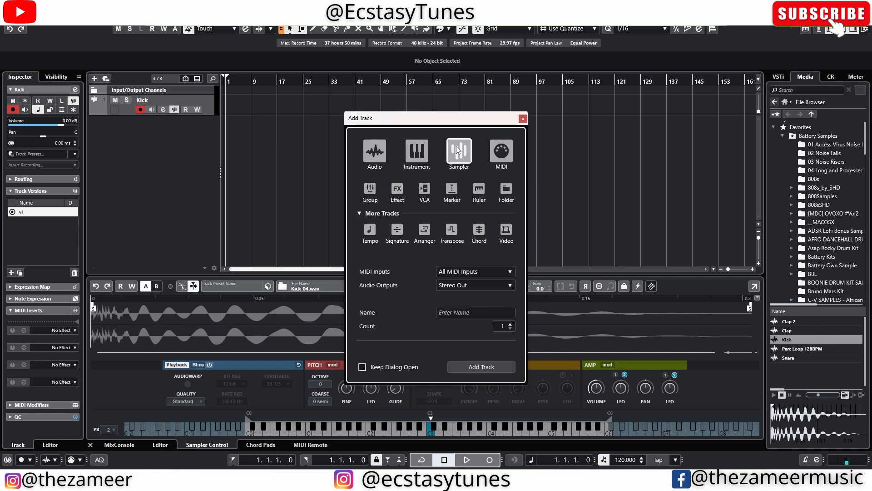
click(511, 368)
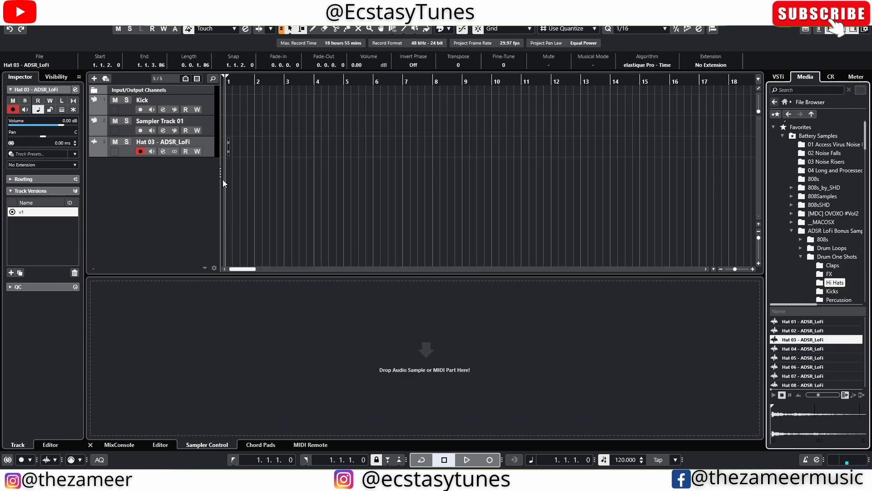
Move the Hat 03 - ADSR_LoFi audio event so it starts at beat 1.2.
scroll(229, 177, up, 6)
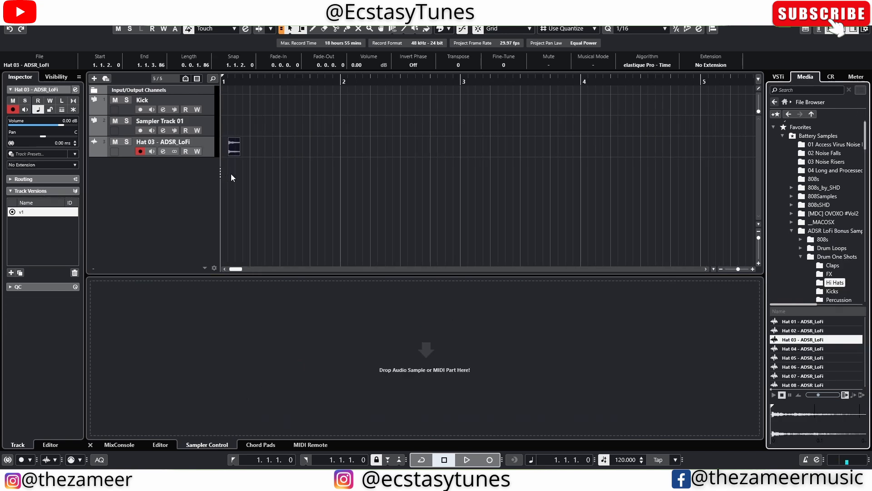
drag(237, 269, 217, 269)
drag(257, 152, 290, 156)
click(280, 165)
scroll(280, 167, up, 3)
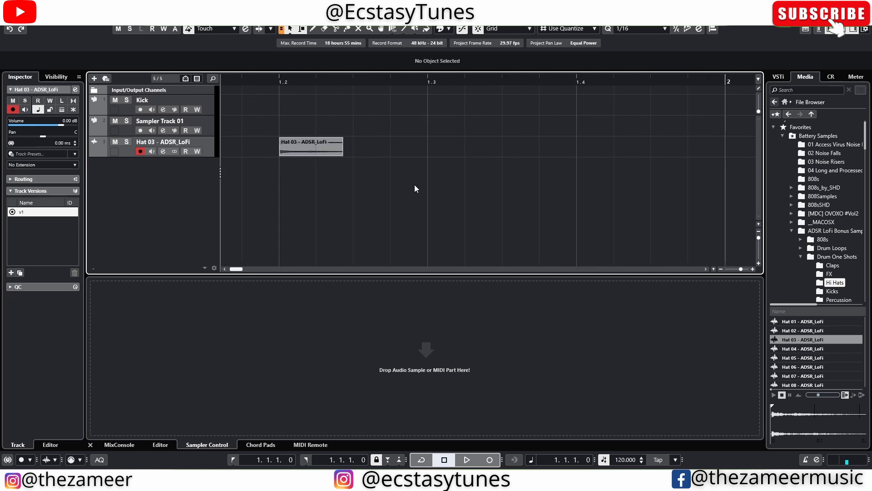
Create a sampler track from the Hat 03 - ADSR_LoFi audio event in the project and deselect the event.
click(315, 151)
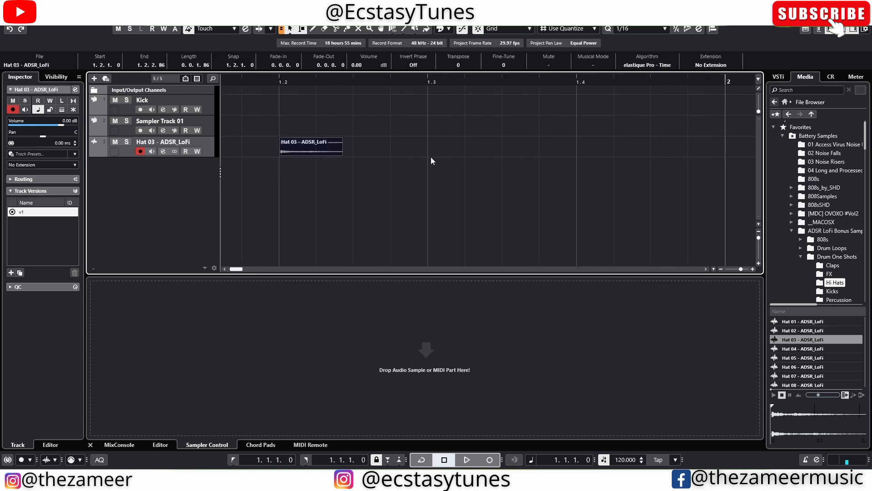
right_click(302, 149)
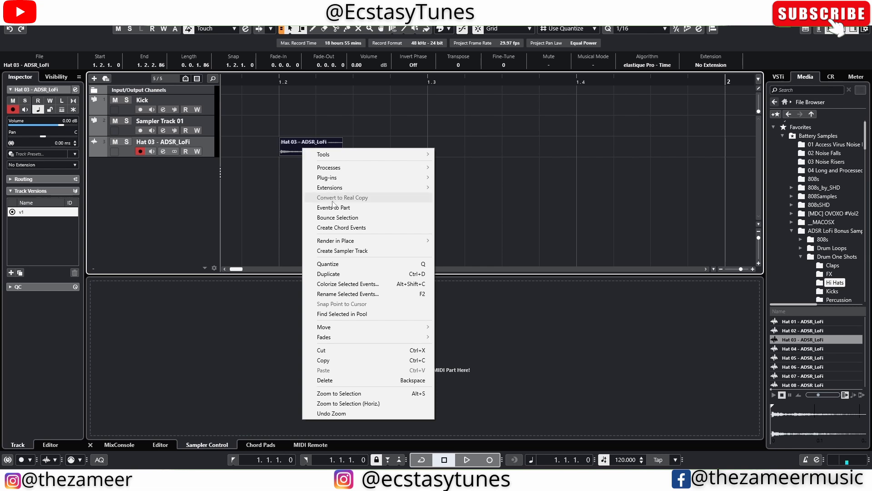
click(342, 250)
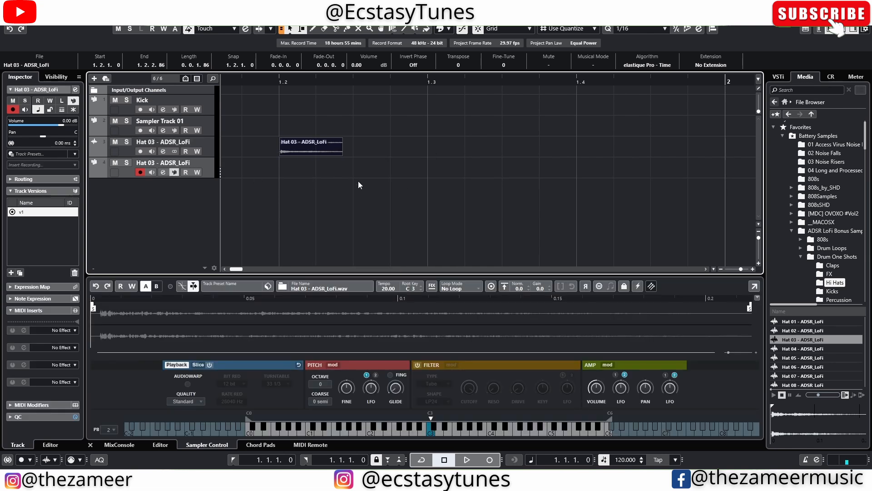
click(402, 226)
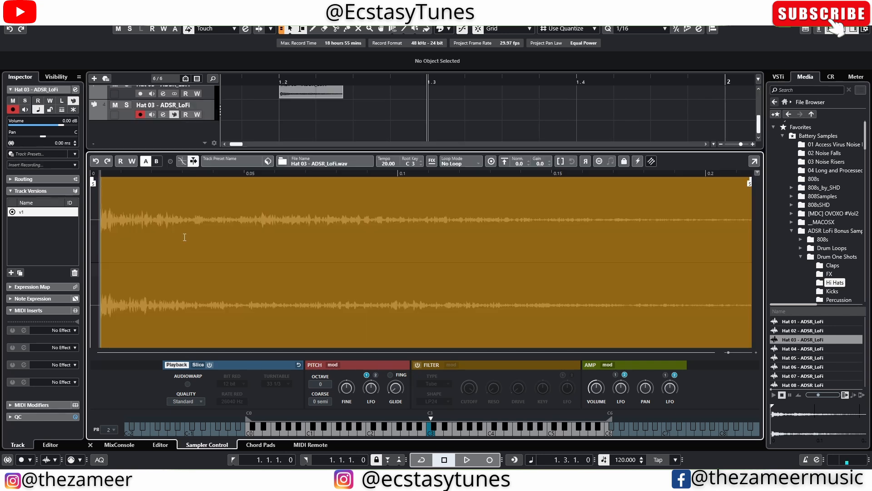
Try selecting different ranges of the Hat 03 waveform in the sampler and clear the selection.
click(161, 232)
drag(95, 192, 794, 223)
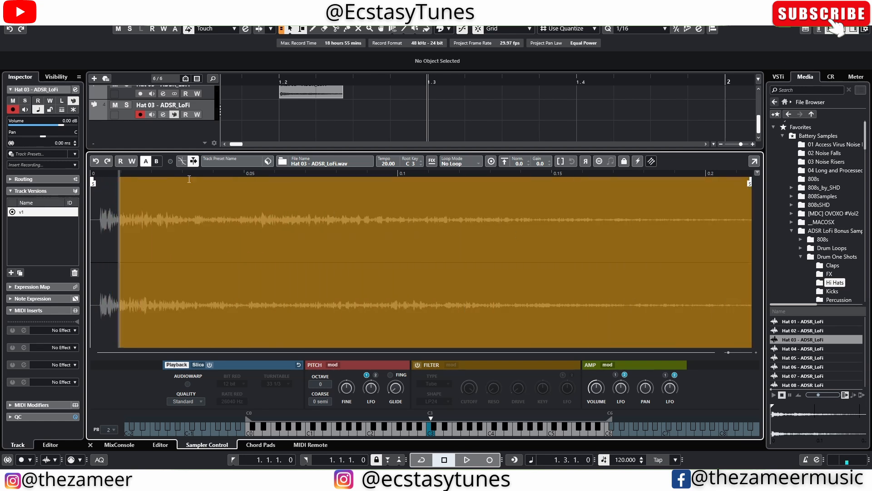
drag(119, 191, 98, 193)
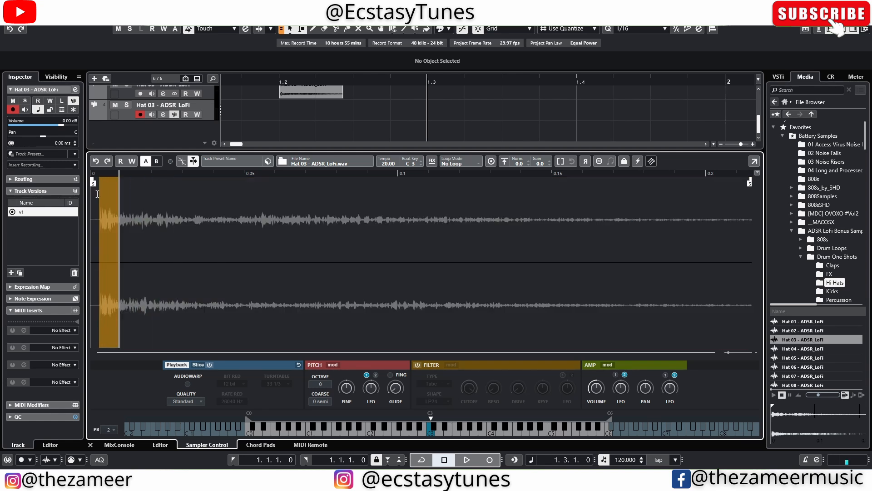
click(249, 241)
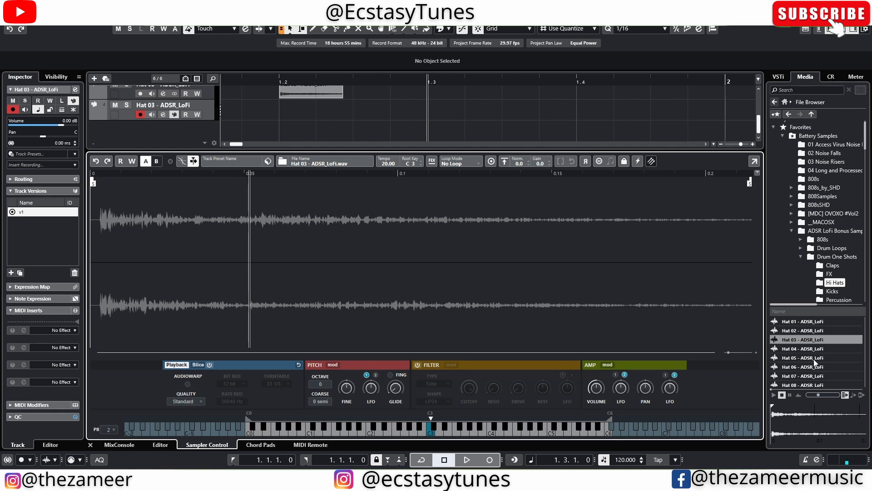
Replace the sampler's sample with Hat 04 - ADSR_LoFi, followed by Hat 05 - ADSR_LoFi.
drag(801, 348, 649, 319)
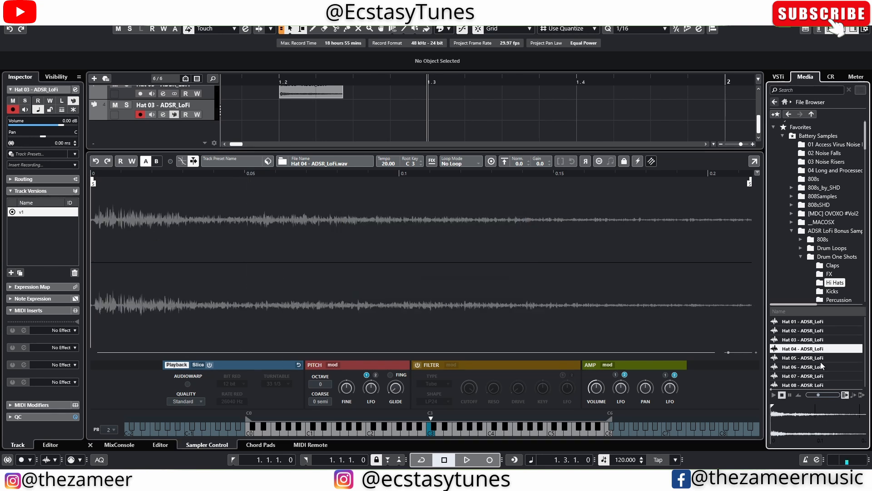
drag(821, 359, 436, 243)
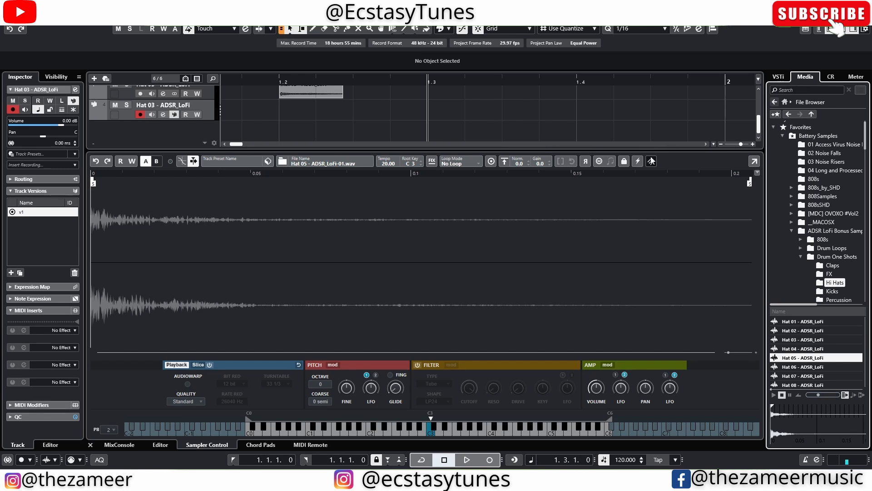
Lock the sampler parameters and enable AudioWarp in Music mode with Sync, with the pitch octave at 4.
click(623, 163)
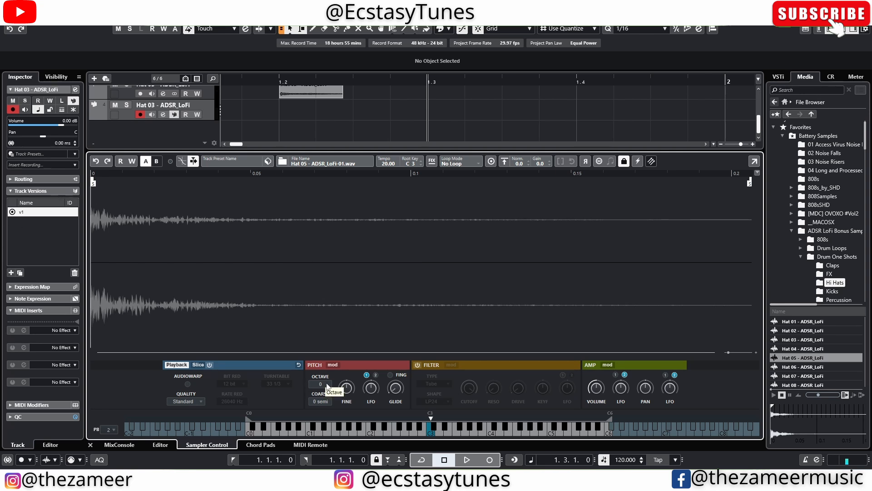
click(188, 384)
click(219, 384)
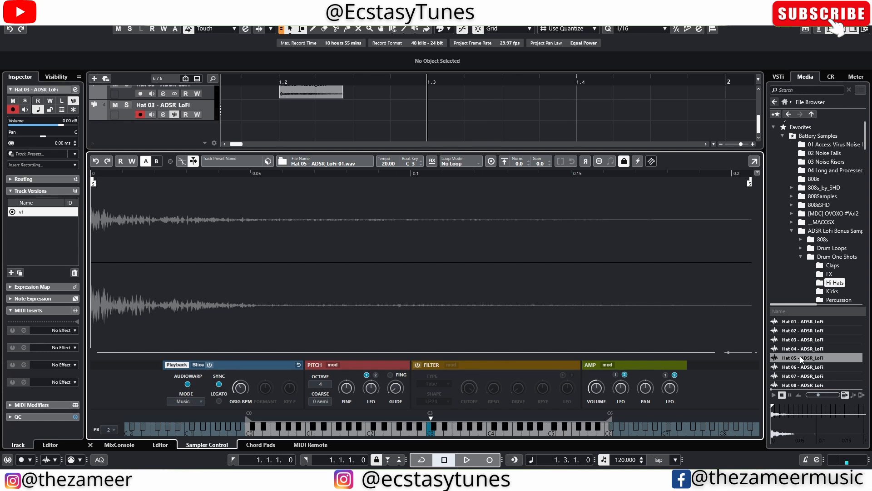
Replace the sample with Hat 06 - ADSR_LoFi while the parameters are locked, and with Hat 04 - ADSR_LoFi once they are unlocked.
click(623, 161)
drag(801, 367, 232, 264)
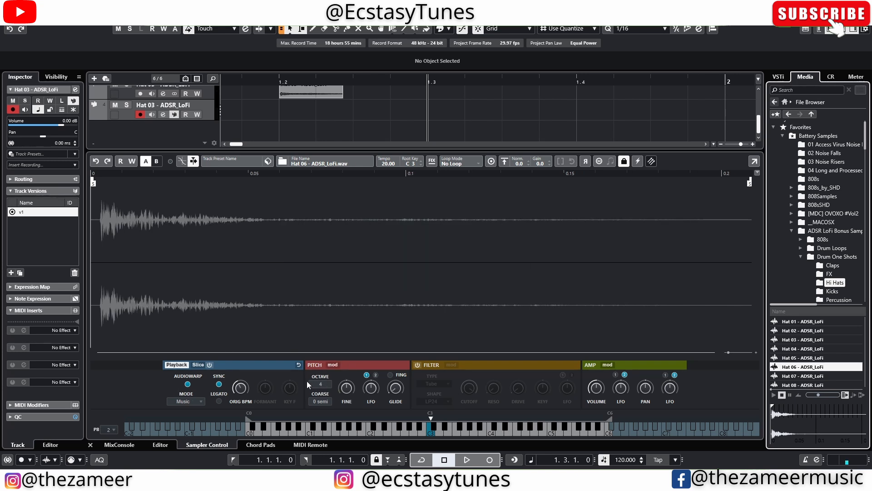
click(332, 364)
drag(821, 350, 216, 280)
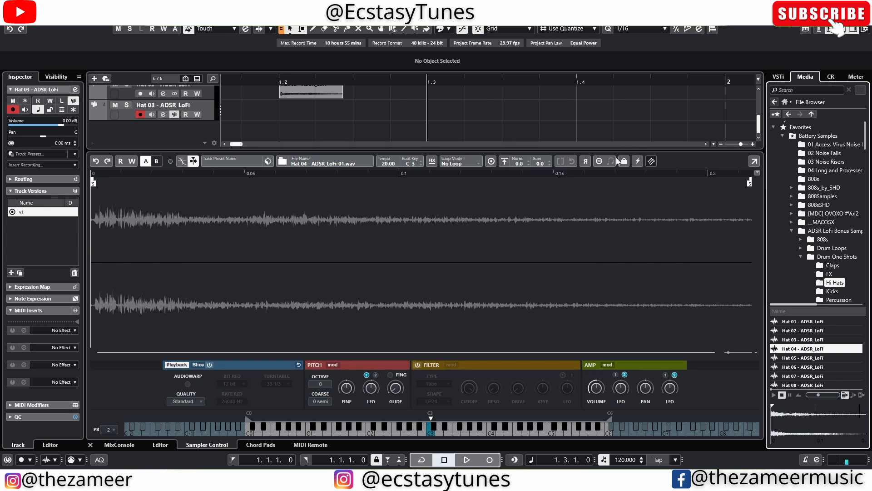
Reverse and normalize the Hat 04 sample to 0.0, with one-shot playback enabled.
click(585, 162)
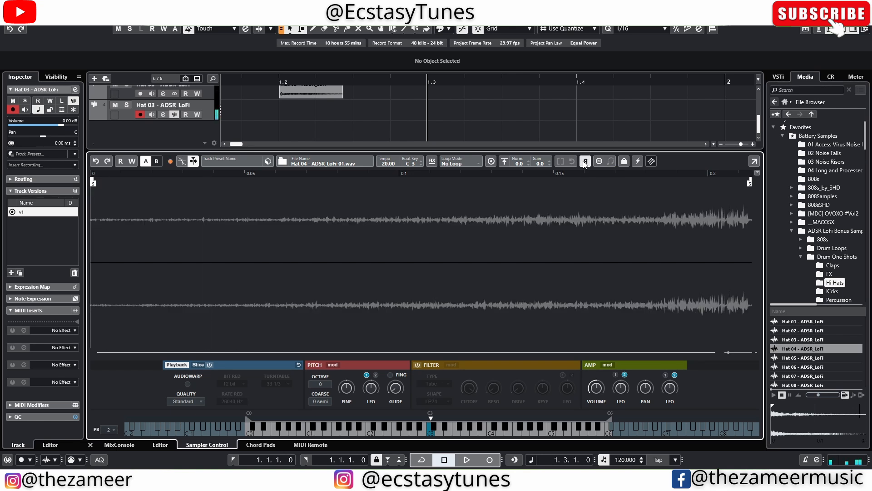
click(502, 164)
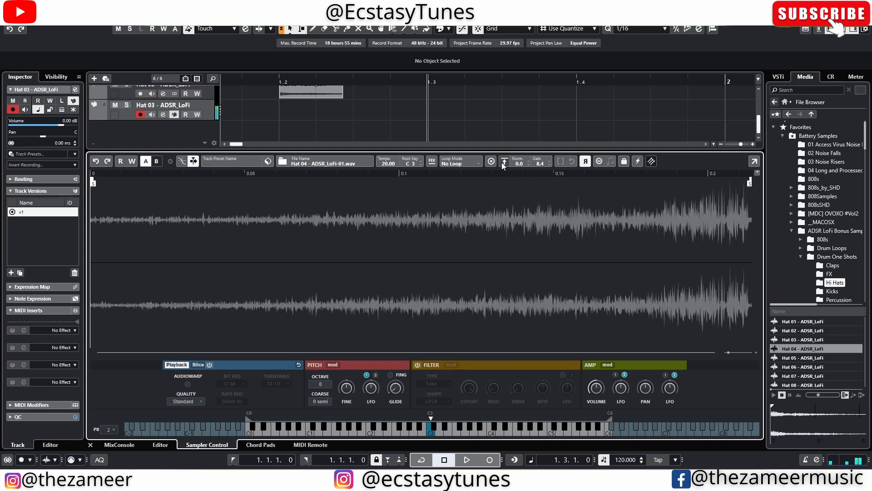
click(492, 162)
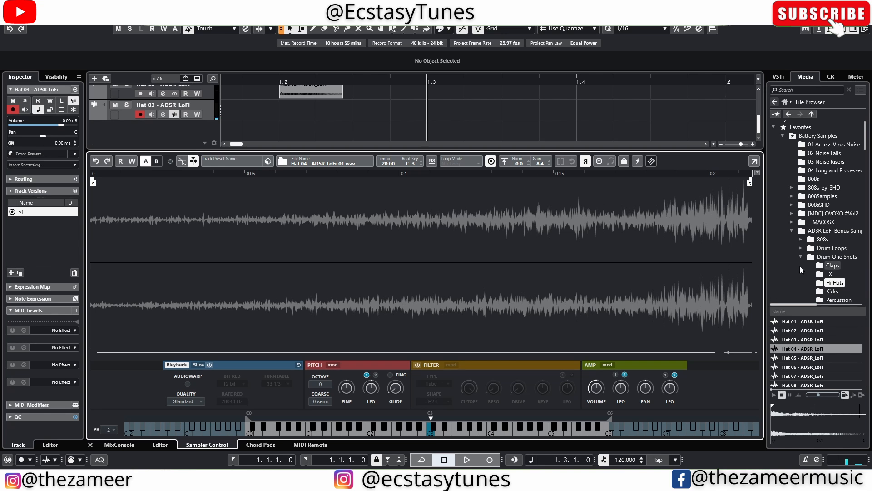
Load Drum Loop 90 - ADSR_LoFi from the Top Loops folder into the sampler.
click(801, 247)
click(840, 265)
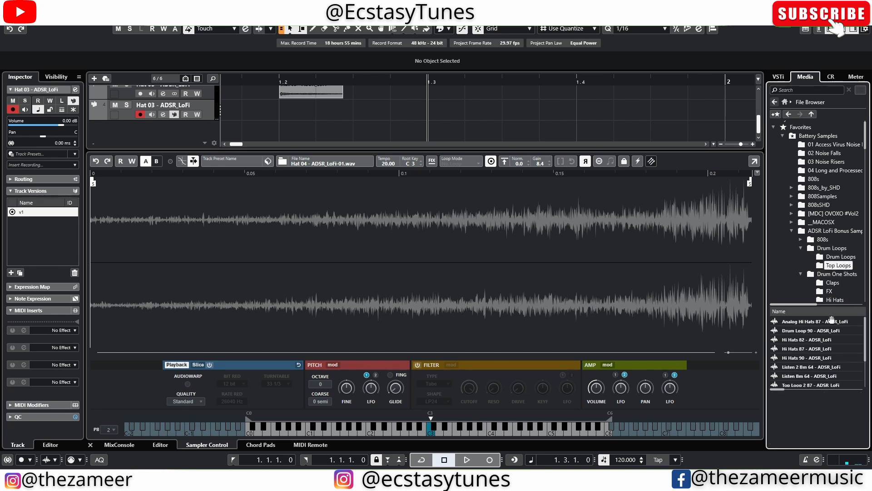
drag(832, 331, 316, 245)
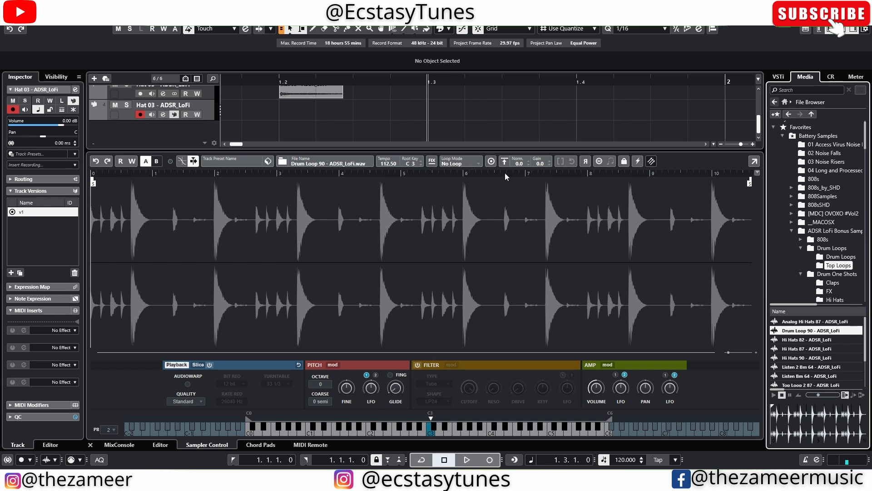
Audition the drum loop at C3 in one-shot mode, turn that mode off again and review the available loop modes.
click(490, 161)
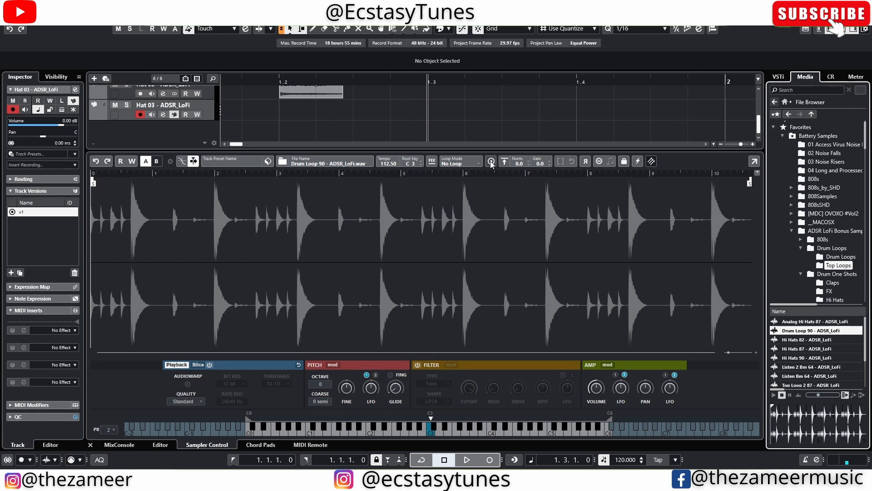
click(431, 433)
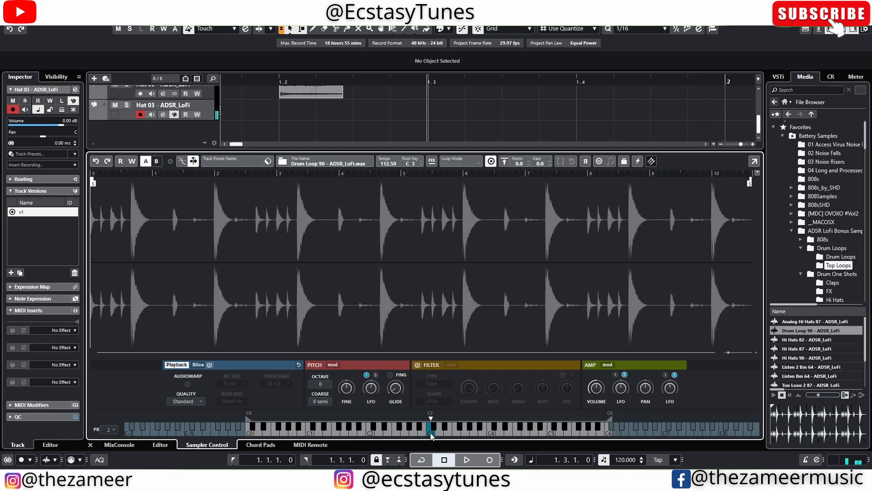
click(491, 161)
click(462, 164)
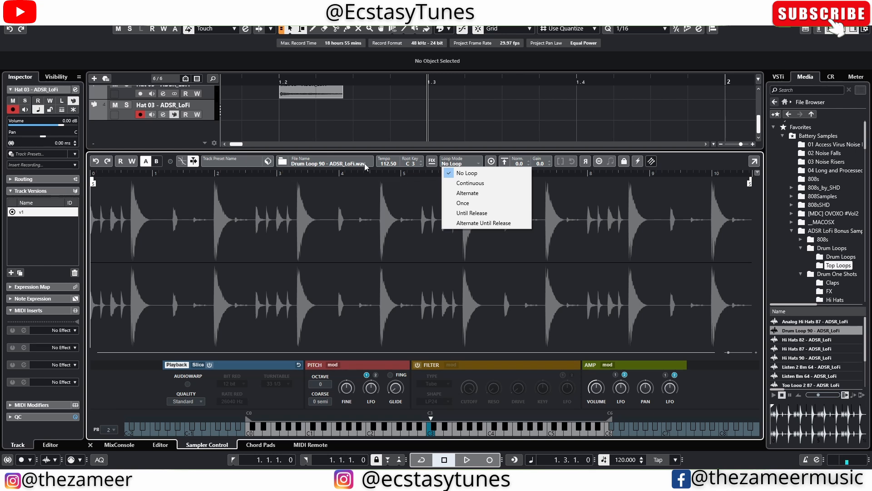
click(308, 167)
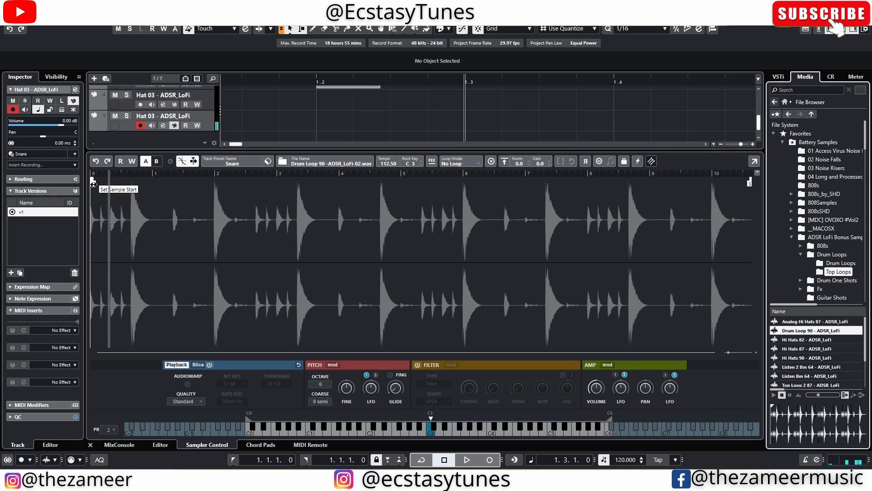
Trim the drum loop's sample start to about 0.65 and its end to about 1.2, isolating the first loud hit.
drag(92, 183, 133, 182)
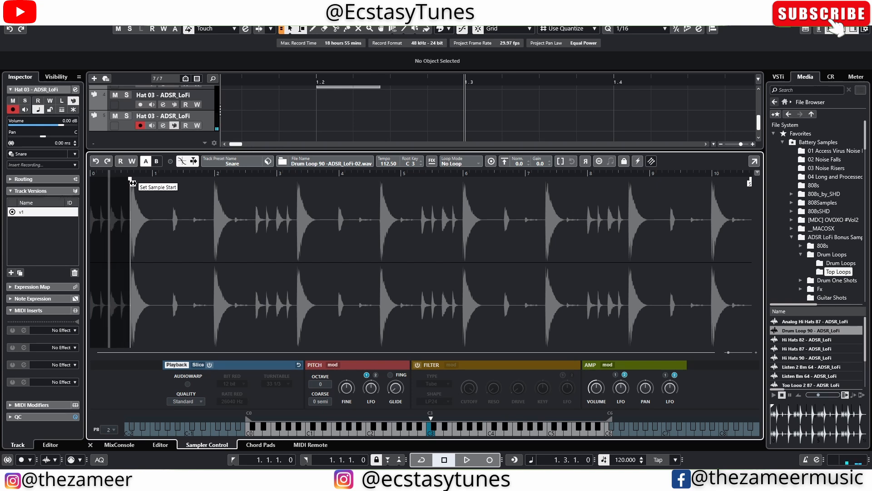
mouse_move(749, 183)
mouse_down()
mouse_move(511, 260)
mouse_move(124, 272)
mouse_up()
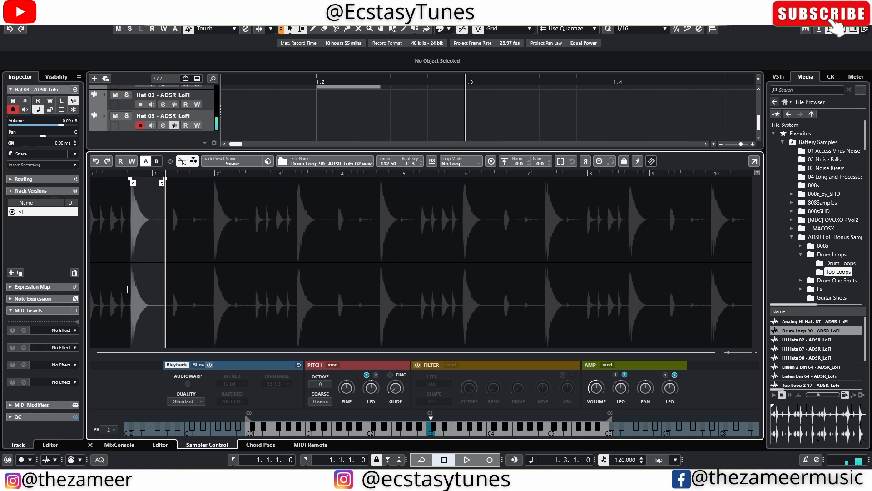
scroll(101, 312, up, 7)
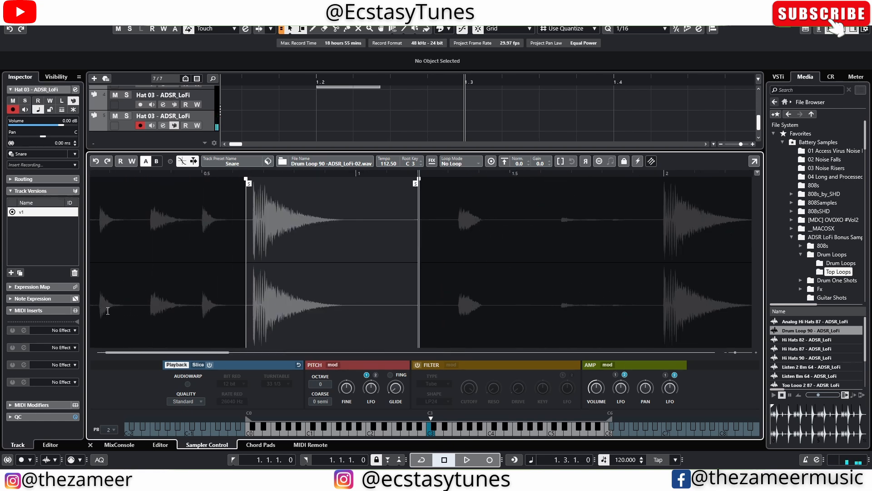
Refine the drum loop's sample start to about 0.667, at the loud hit's first transient, and trim the sample to the marked range.
scroll(357, 185, up, 2)
drag(359, 184, 381, 181)
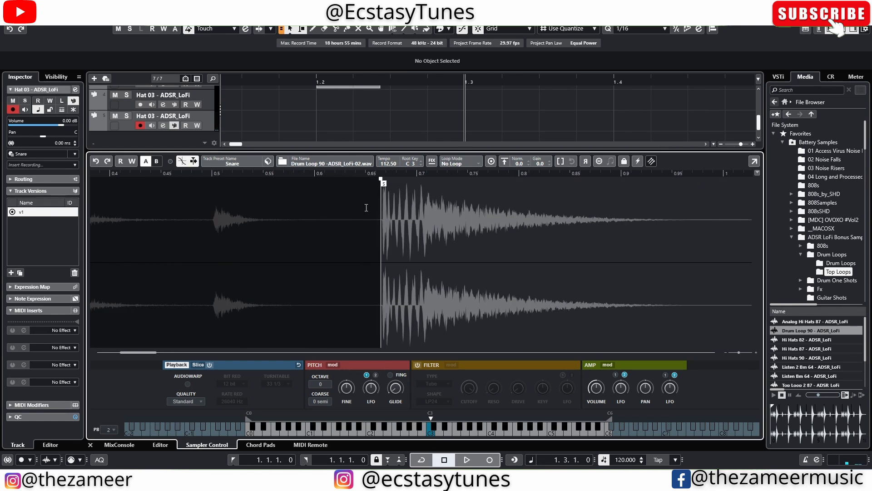
click(182, 161)
mouse_move(384, 184)
mouse_down()
mouse_move(376, 185)
mouse_move(388, 188)
mouse_up()
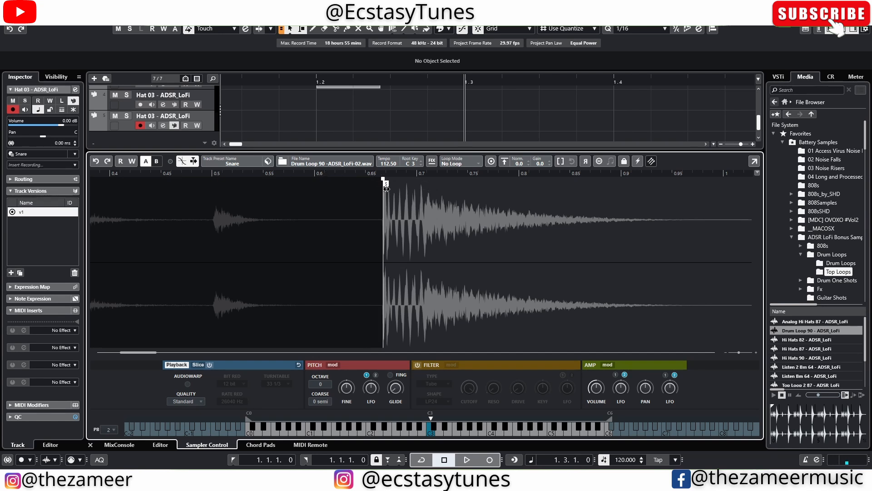
scroll(377, 271, up, 7)
scroll(544, 258, up, 10)
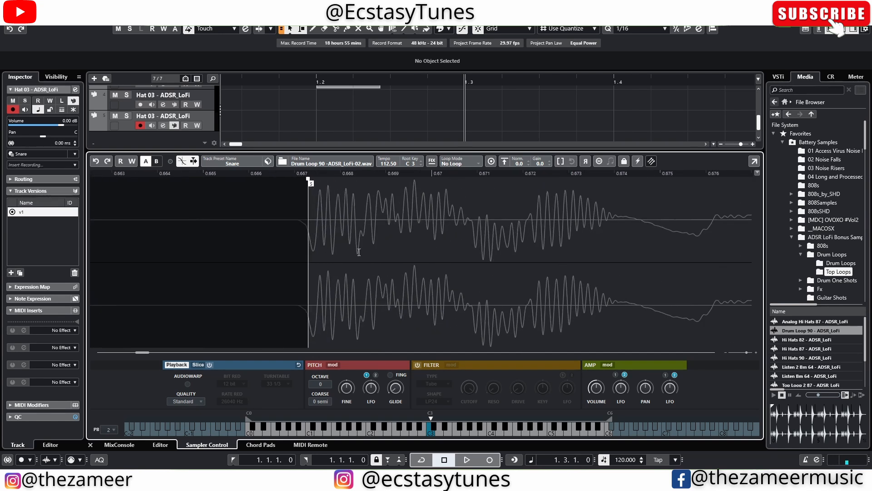
mouse_move(412, 184)
mouse_down()
mouse_move(369, 186)
mouse_move(381, 188)
mouse_up()
scroll(258, 231, down, 4)
scroll(257, 232, down, 3)
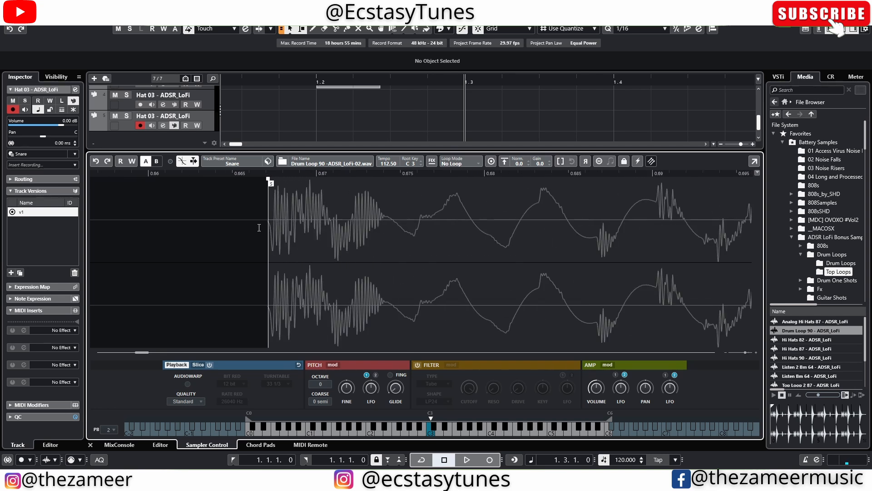
scroll(268, 196, down, 8)
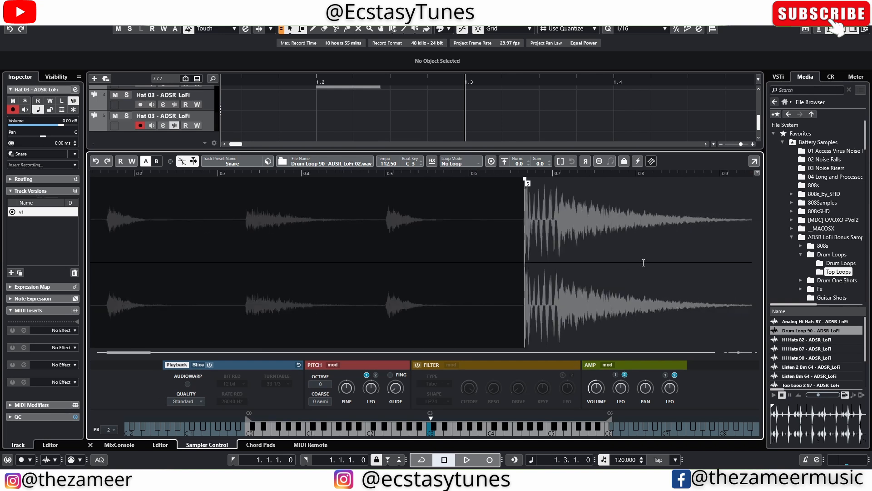
scroll(635, 248, down, 6)
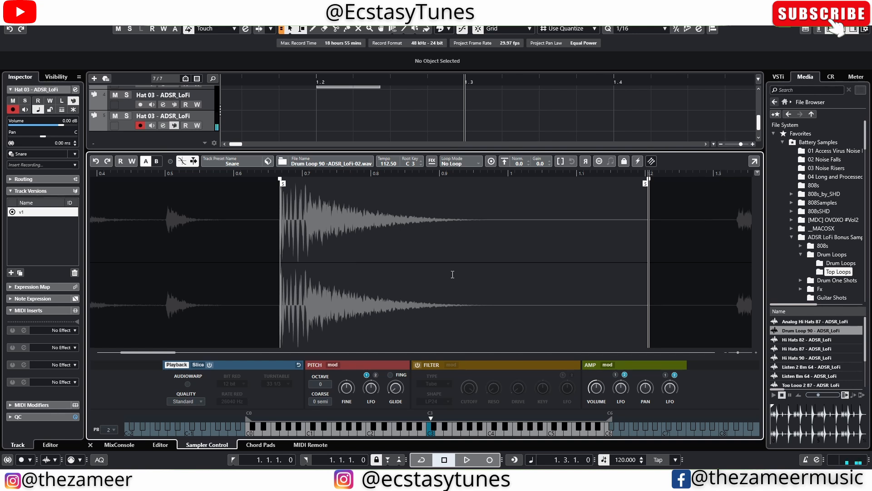
click(561, 161)
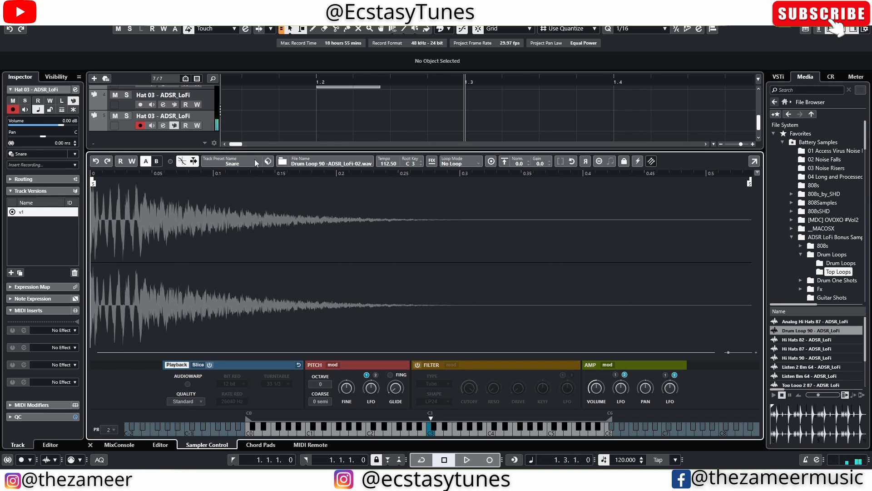
Review the track preset options, look into the Sound Design folder of the Save Track Preset dialog and close the dialog.
click(268, 161)
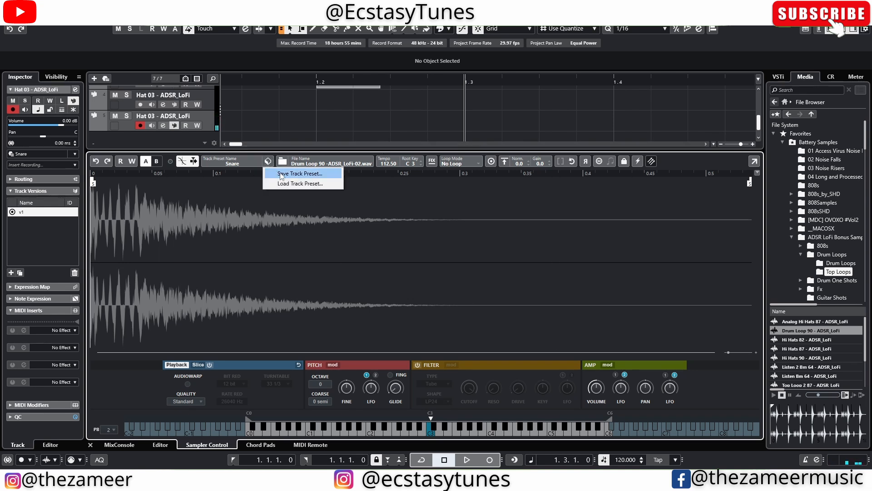
click(269, 161)
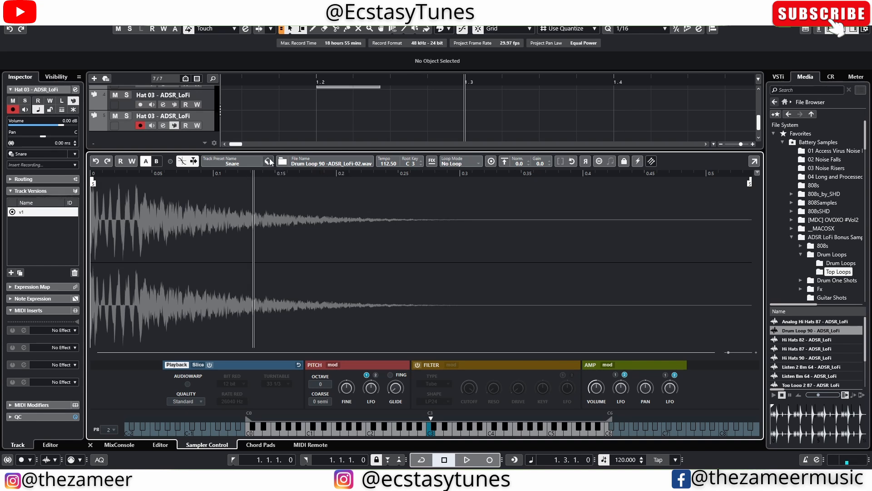
click(270, 160)
click(282, 173)
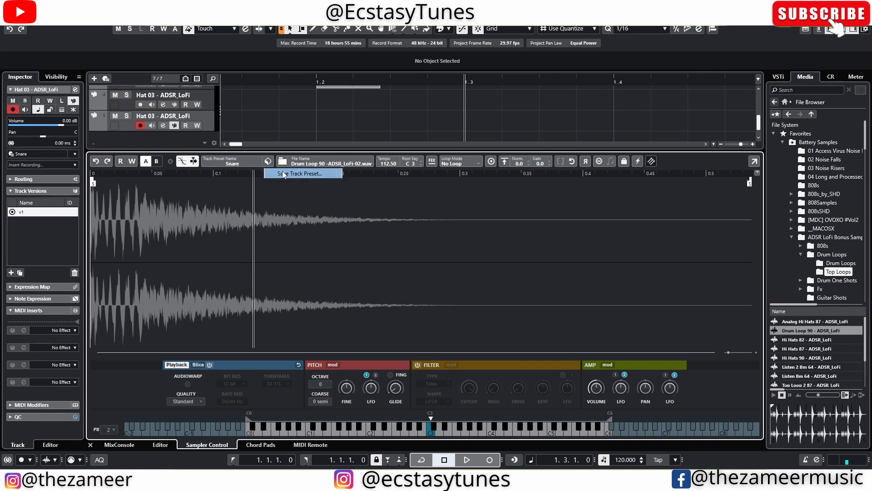
click(380, 171)
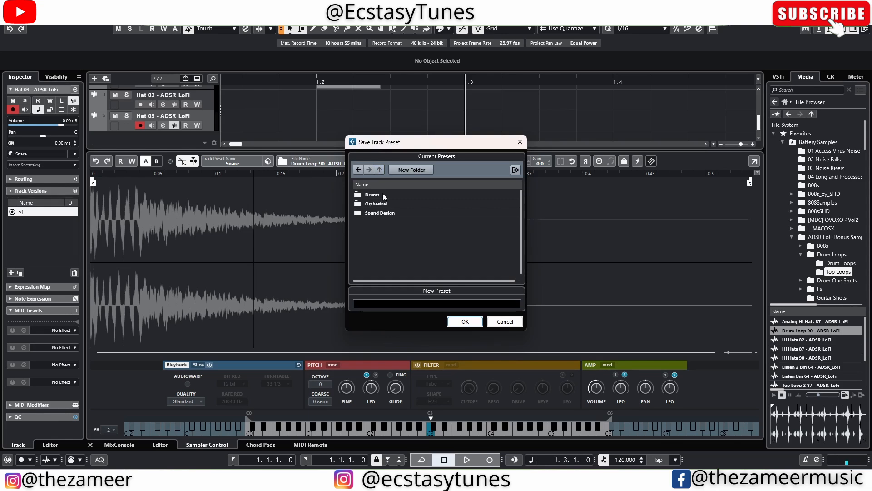
double_click(392, 213)
click(465, 321)
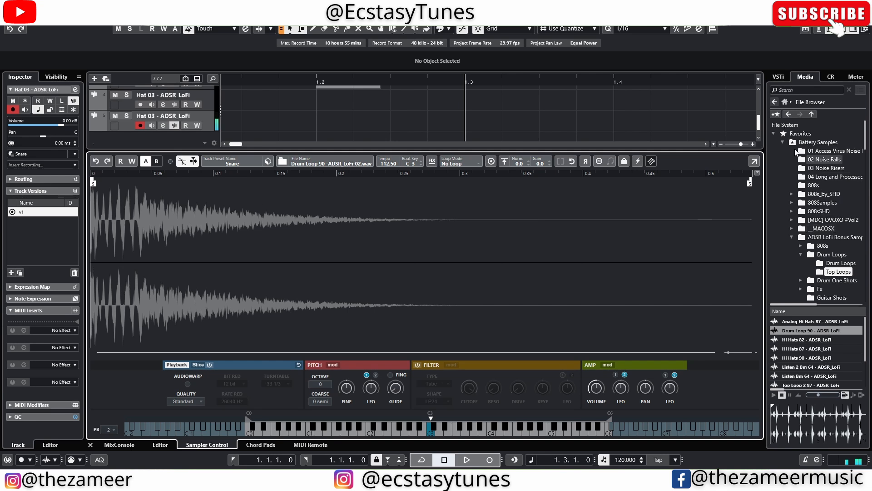
Create a new sampler track from the Snare preset in the user track presets, placing it at the end of the track list.
click(785, 102)
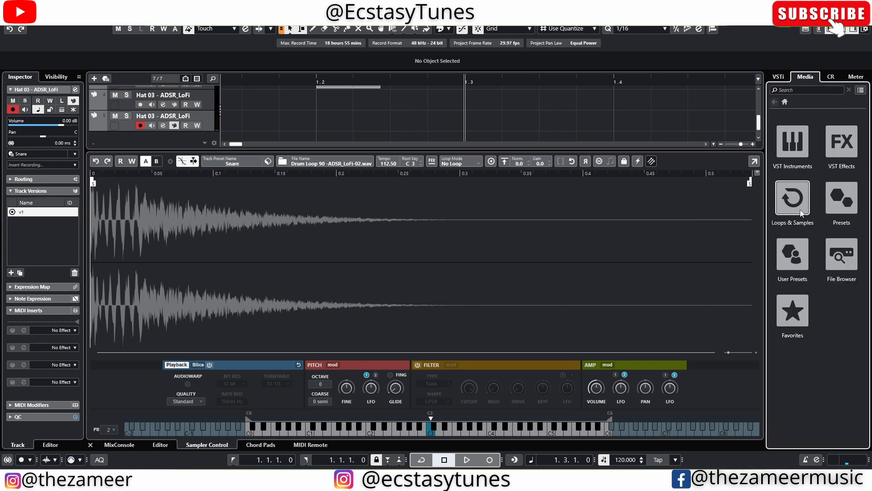
click(796, 256)
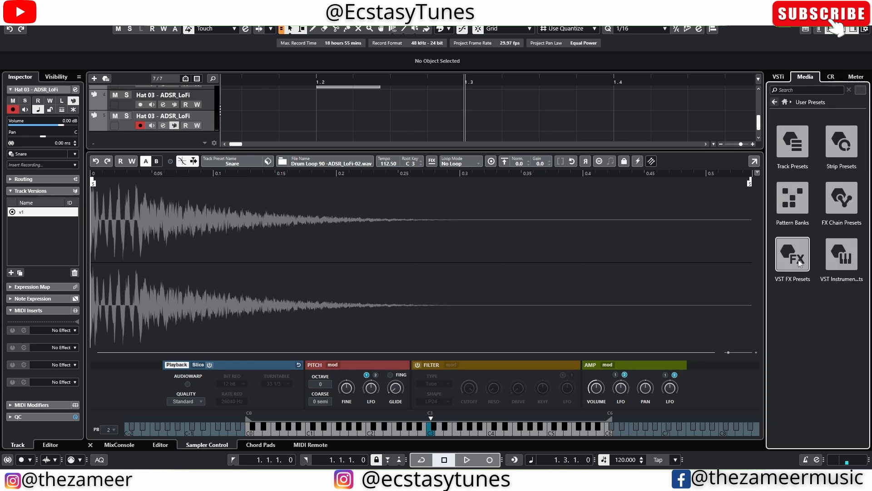
click(789, 164)
click(794, 200)
click(795, 208)
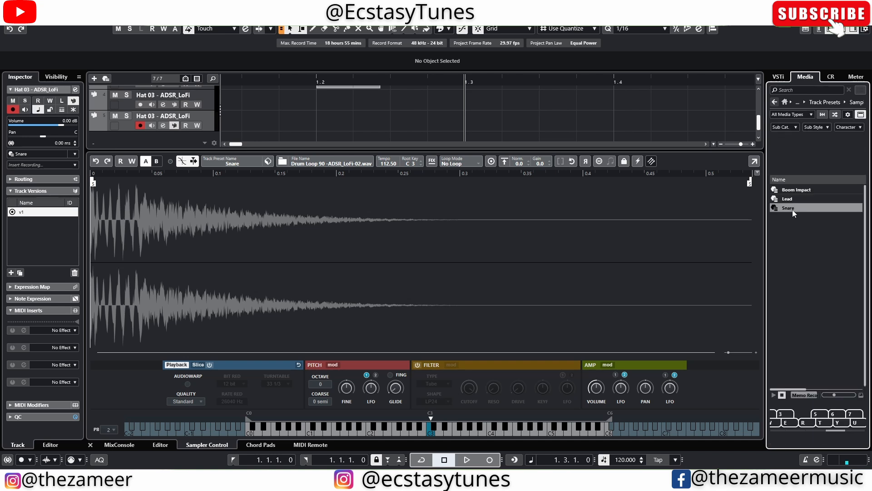
scroll(423, 104, down, 1)
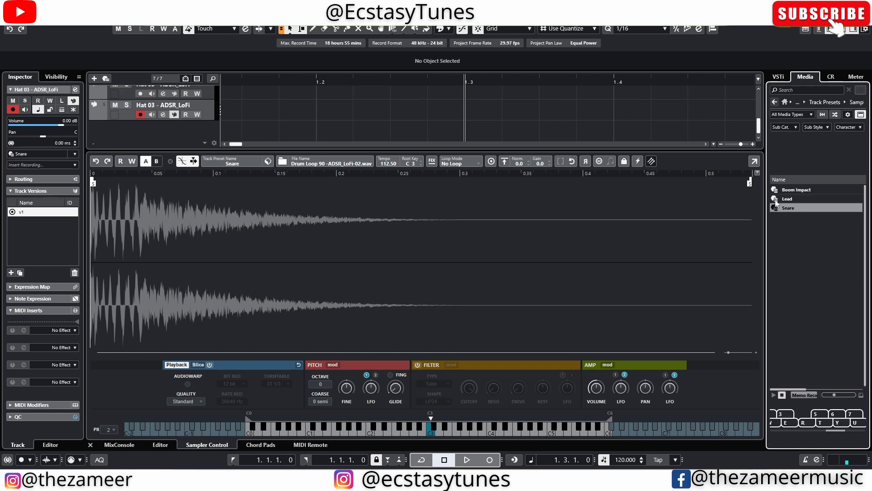
drag(777, 208, 166, 136)
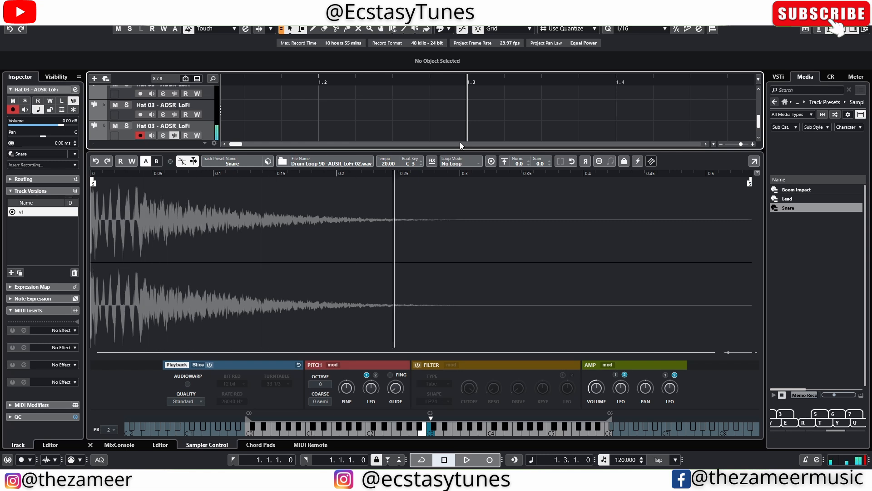
Return to the File Browser and audition Drum Loop 90 - ADSR_LoFi in the Top Loops folder, then stop its playback.
click(785, 102)
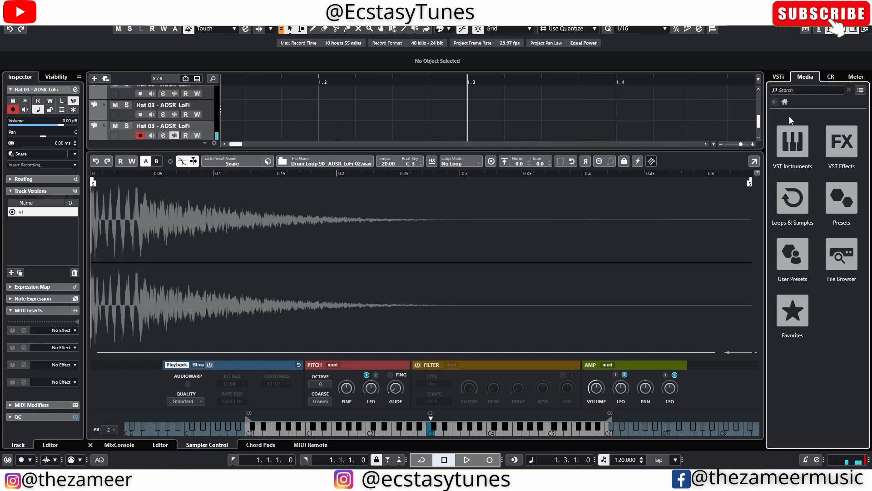
click(840, 253)
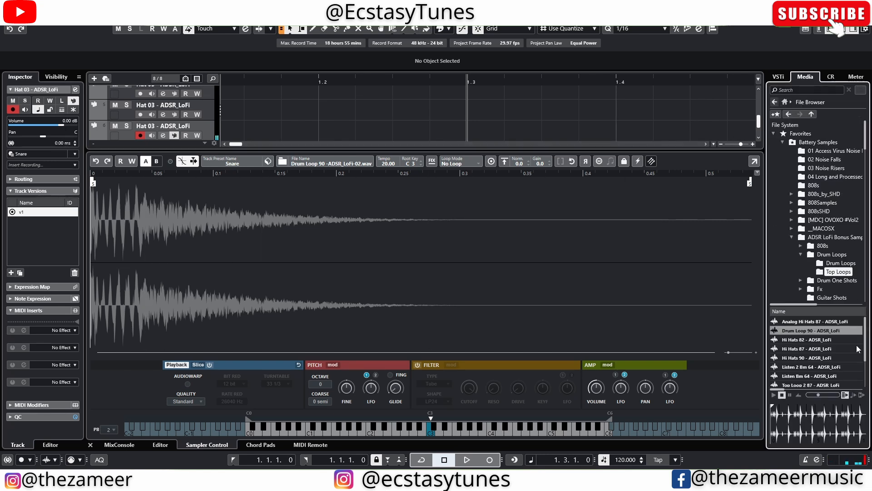
click(817, 332)
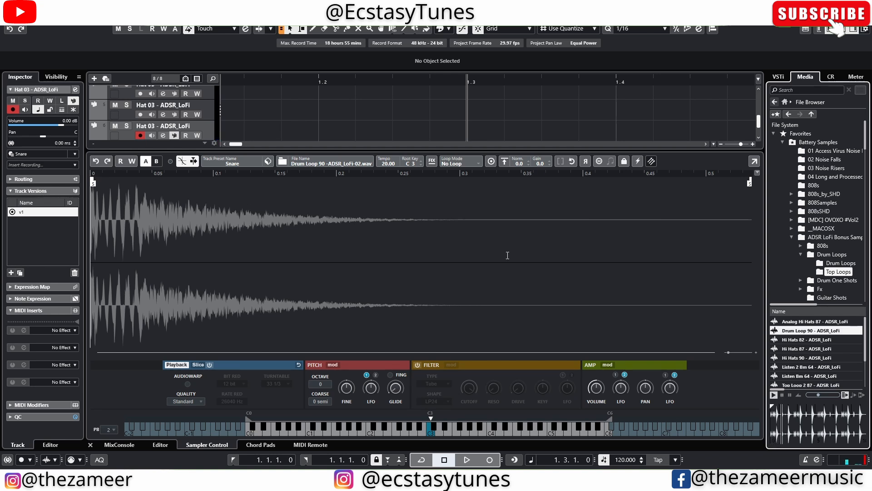
click(780, 396)
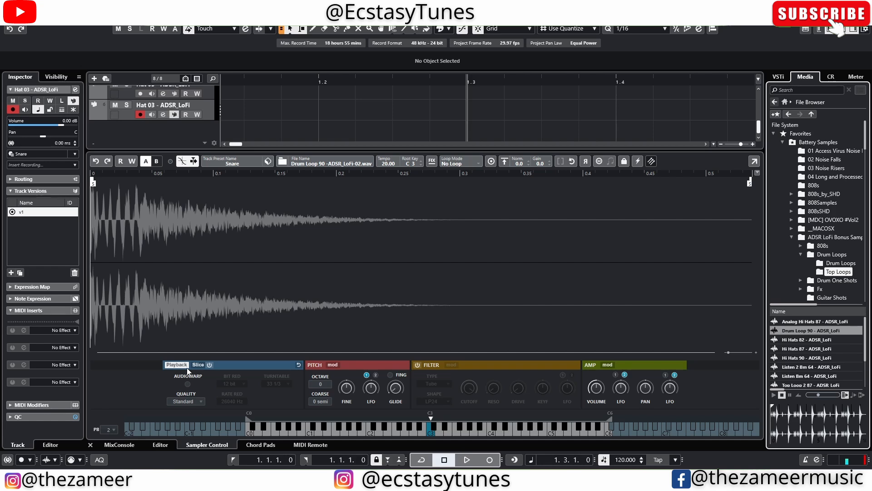
Enable AudioWarp on the trimmed hit in Music mode, with Sync, Legato and monophonic playback turned on.
click(187, 384)
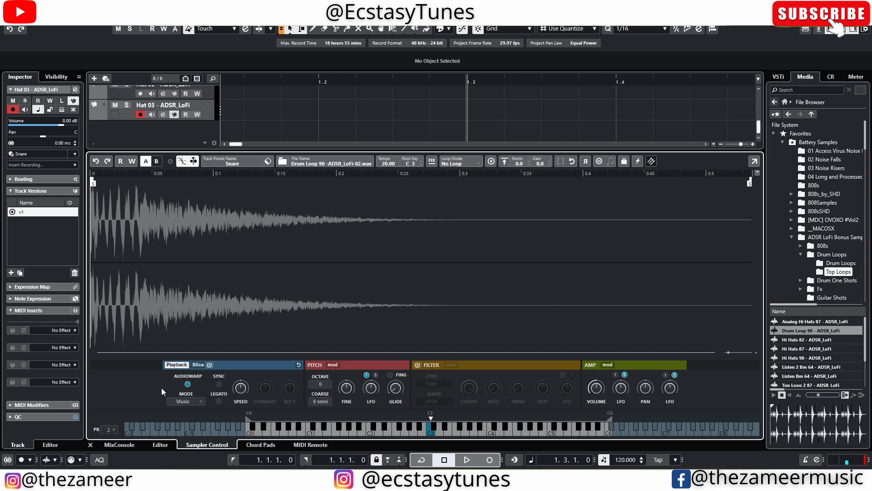
click(184, 401)
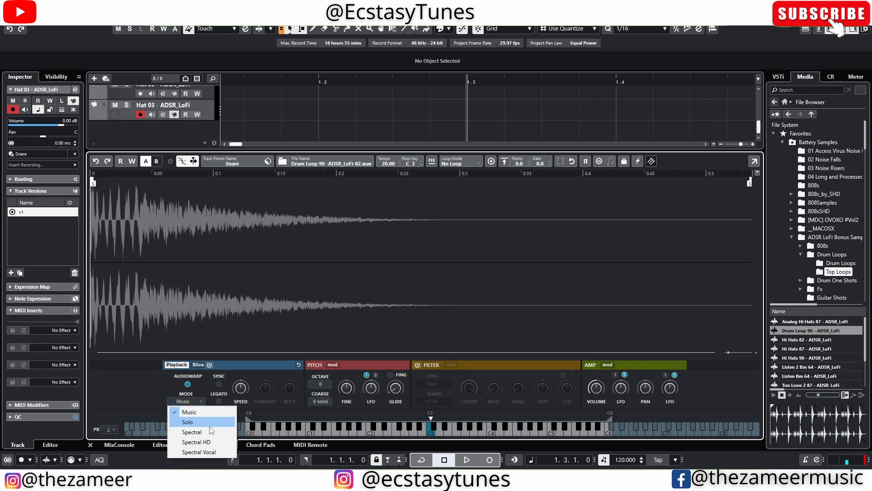
click(234, 340)
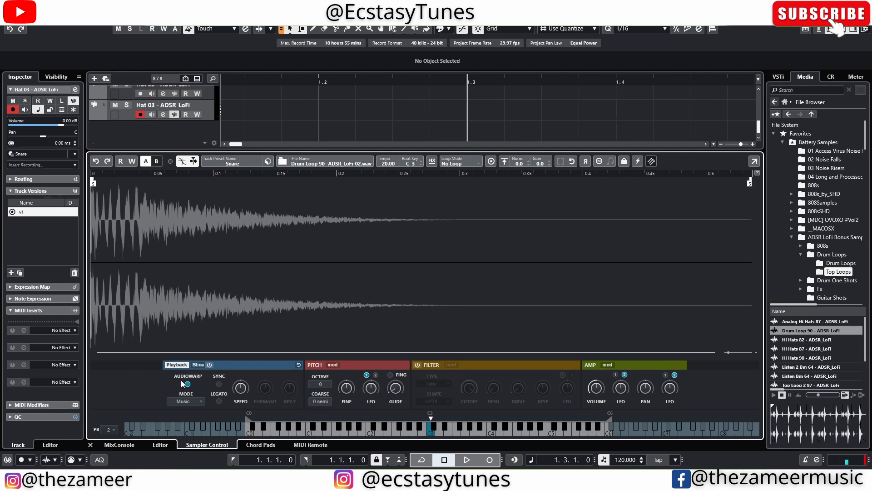
click(218, 384)
click(598, 162)
Load 808 03 D - ADSR_LoFi from the 808 Shots folder into the sampler.
click(801, 246)
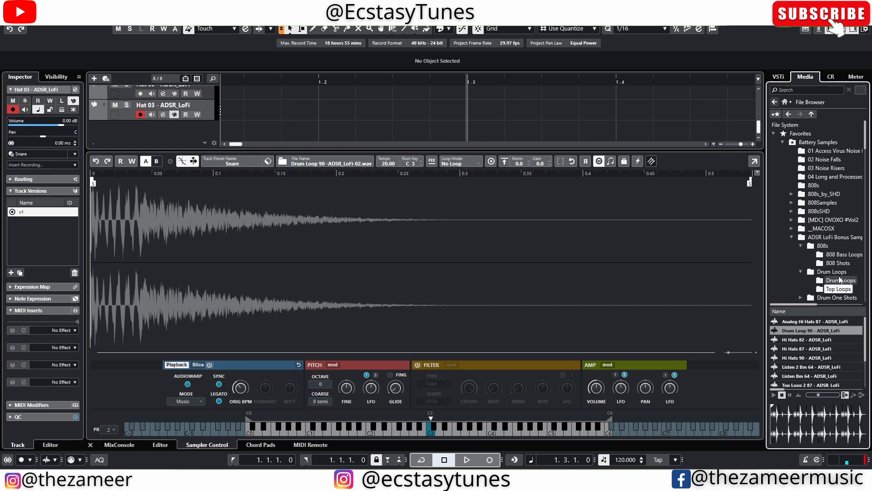
click(838, 263)
drag(813, 340, 282, 239)
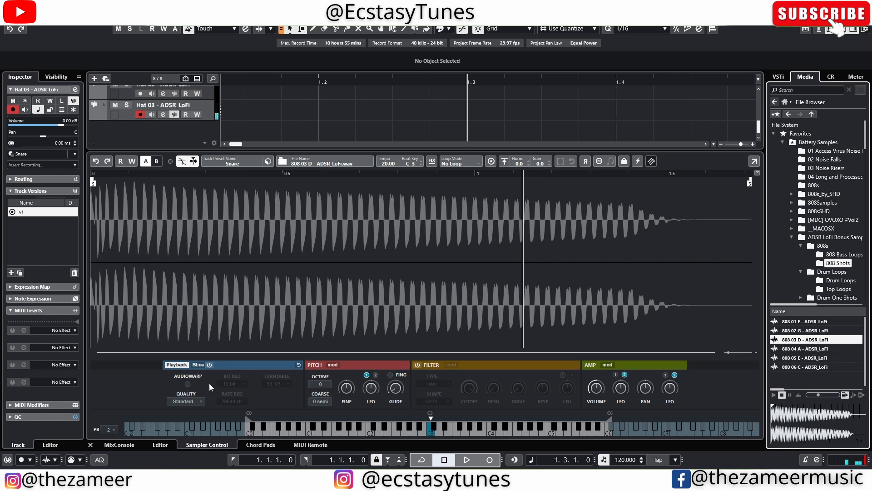
Enable AudioWarp on the 808 sample, try Legato and monophonic mode off and on, leave both on, and turn on fixed pitch.
click(187, 384)
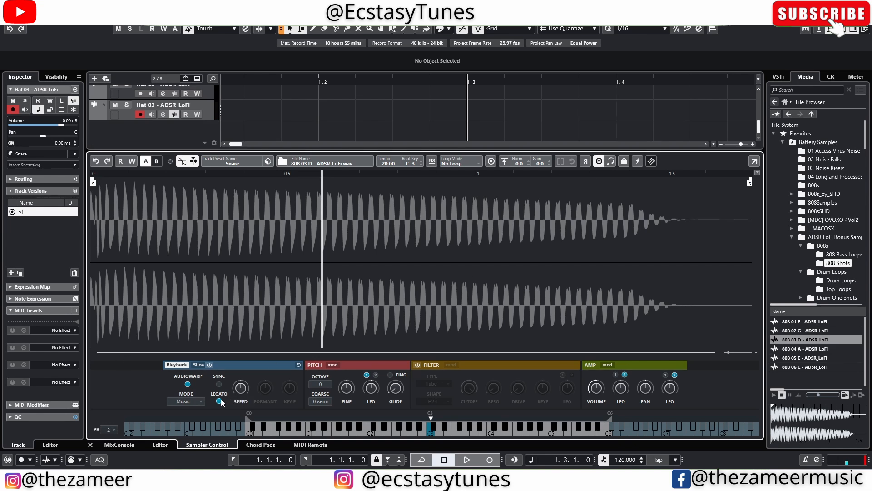
click(220, 401)
click(599, 160)
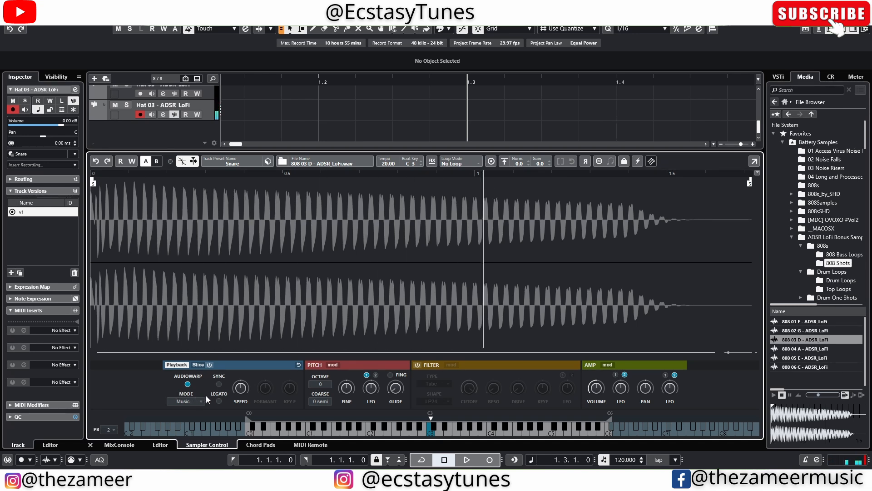
click(220, 401)
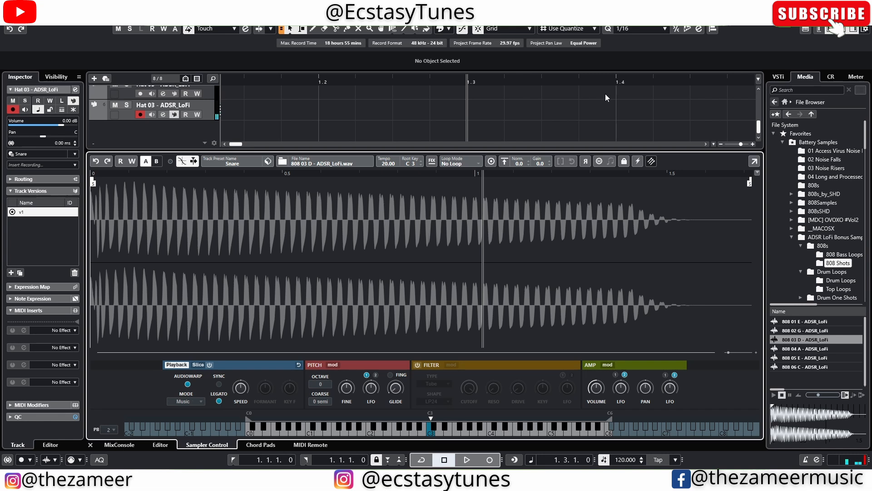
click(598, 161)
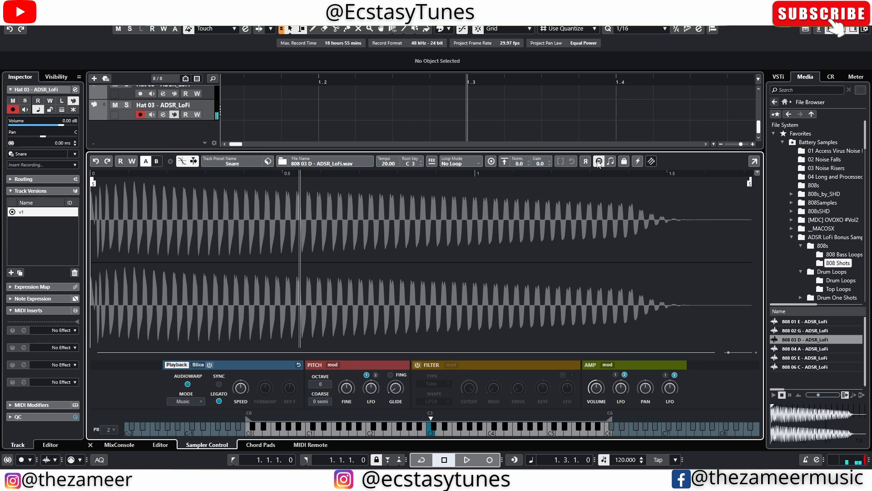
click(598, 161)
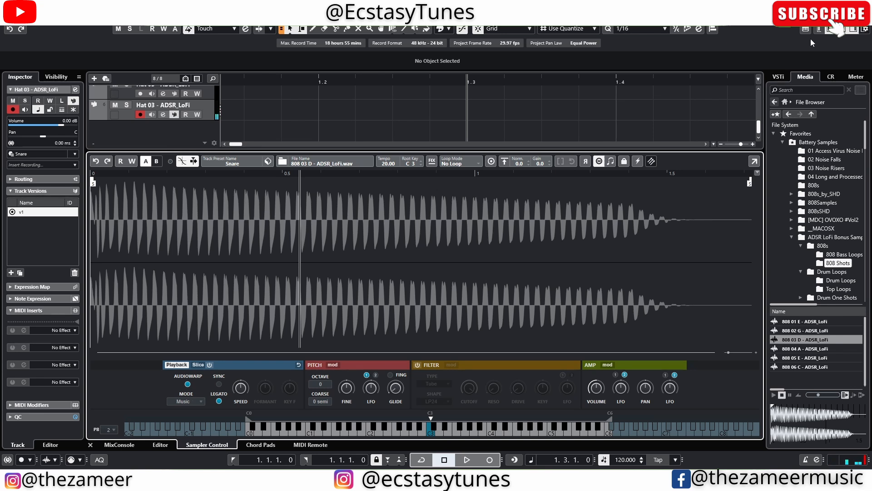
click(611, 162)
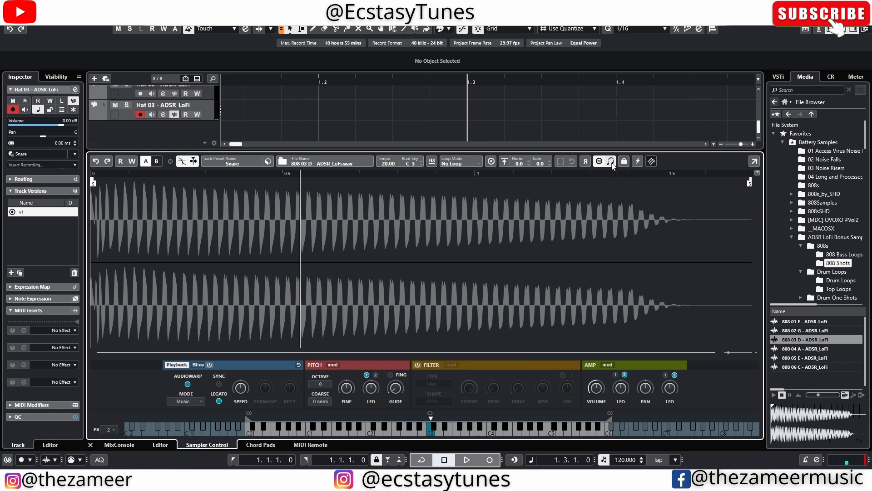
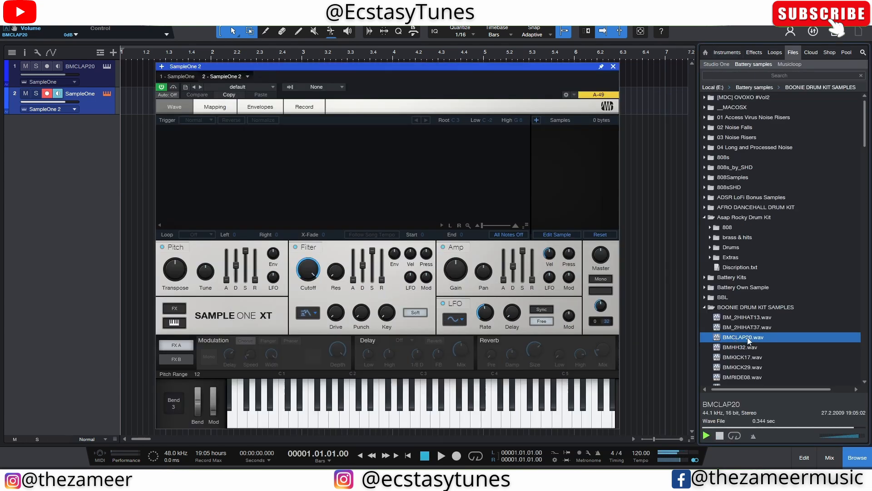
Switch to Studio One, load BMCLAP20.wav into SampleOne 2 and set the sample start to 243.
drag(741, 337, 223, 188)
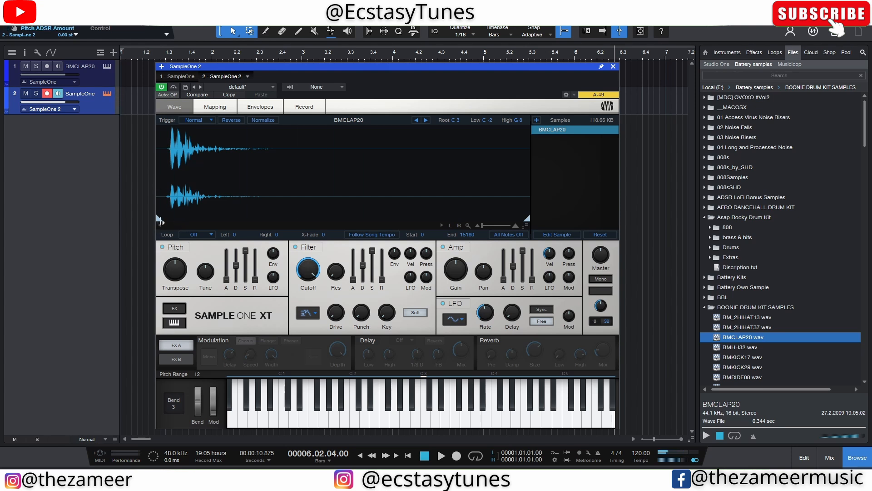
mouse_move(158, 225)
mouse_down()
mouse_move(171, 223)
mouse_move(165, 223)
mouse_up()
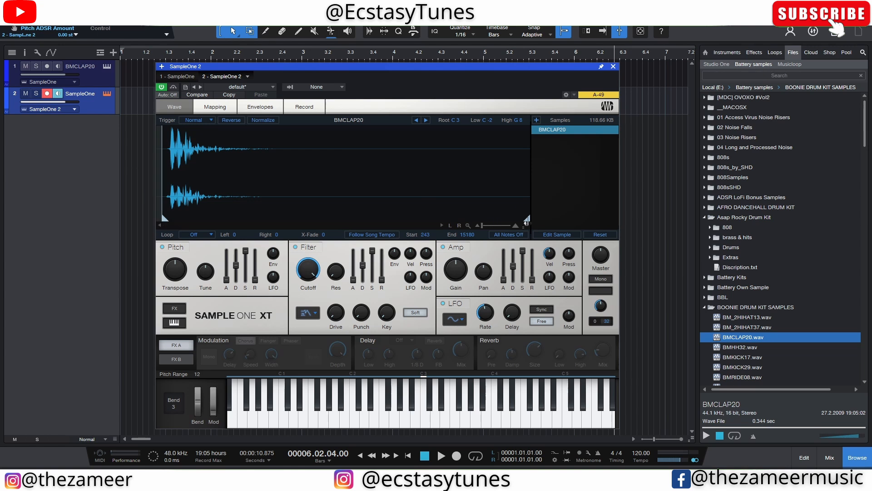
Inspect the opening of the BMCLAP20 waveform up close around its sample start marker.
mouse_move(527, 222)
mouse_down()
mouse_move(320, 214)
mouse_move(531, 207)
mouse_up()
scroll(167, 174, up, 3)
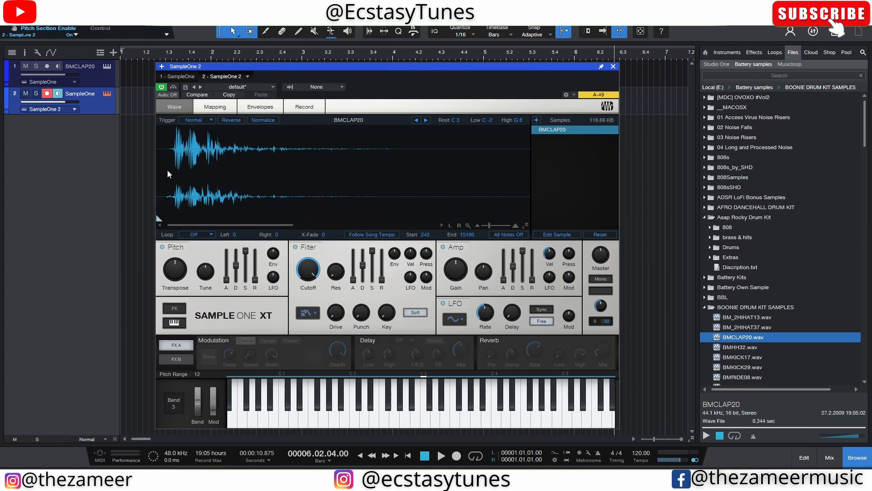
scroll(168, 178, up, 5)
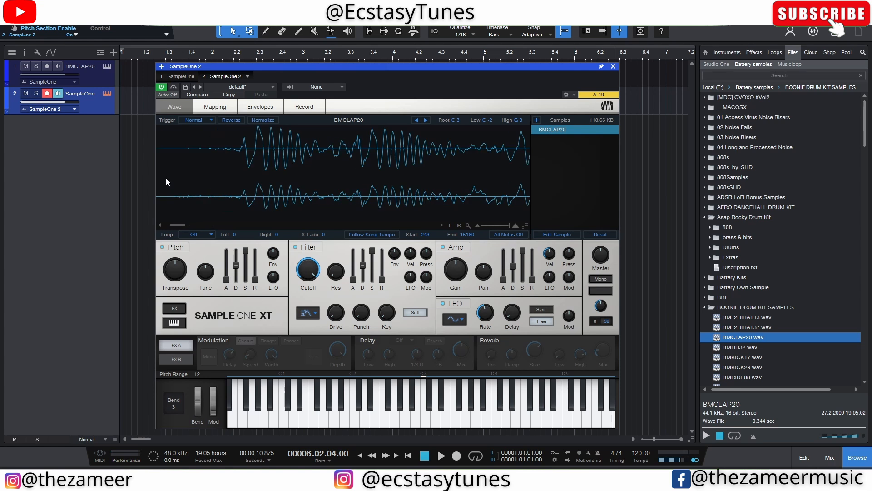
drag(187, 224, 182, 226)
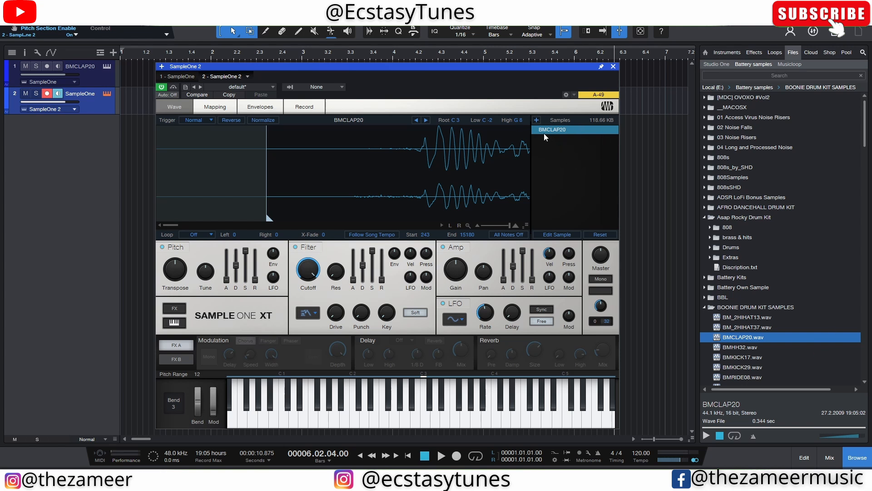
Replace the loaded sample with BM_2HIHAT37.wav and add BMCLAP20.wav as a second sample in the Samples list.
drag(750, 328, 544, 163)
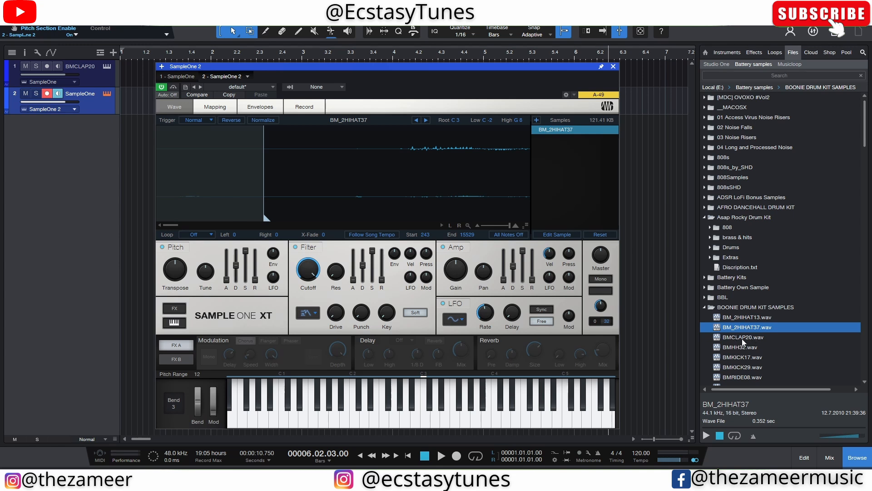
drag(743, 341, 554, 135)
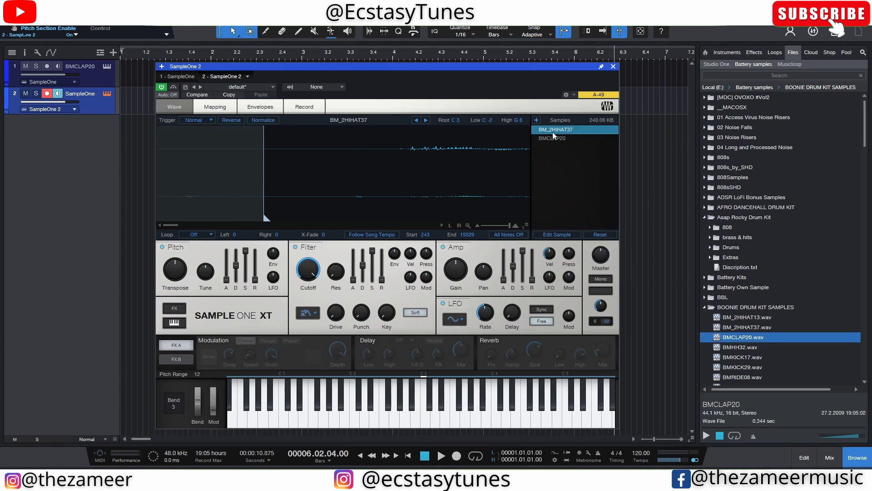
Trim BMCLAP20 to start 321 and end 5946, and set the sample start of BM_2HIHAT37 to 682.
click(560, 139)
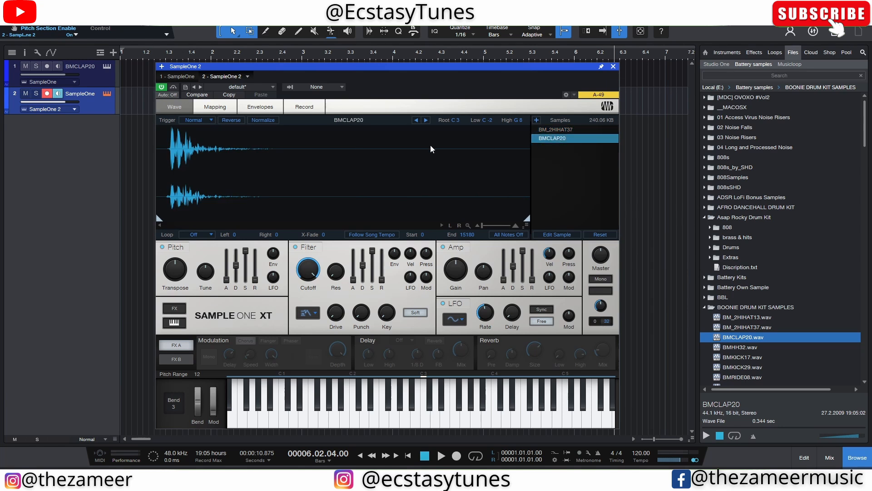
drag(160, 222, 168, 223)
mouse_move(527, 218)
mouse_down()
mouse_move(293, 218)
mouse_move(398, 214)
mouse_up()
click(569, 132)
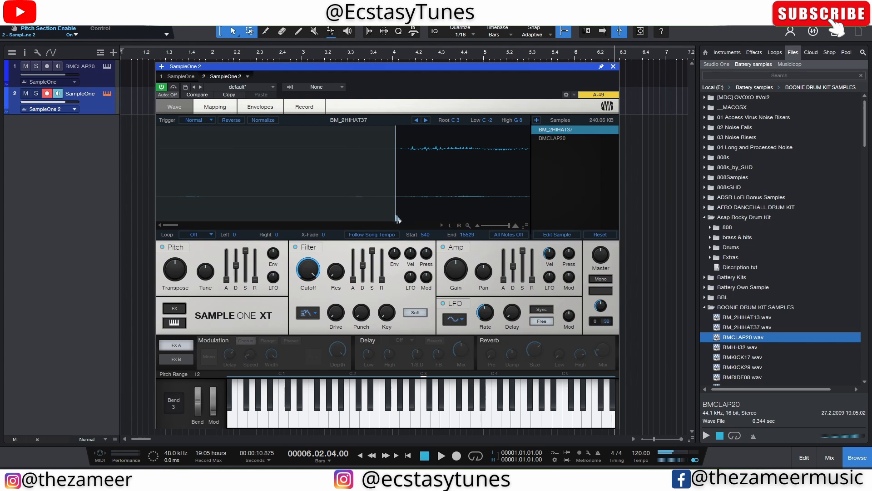
drag(398, 219, 451, 217)
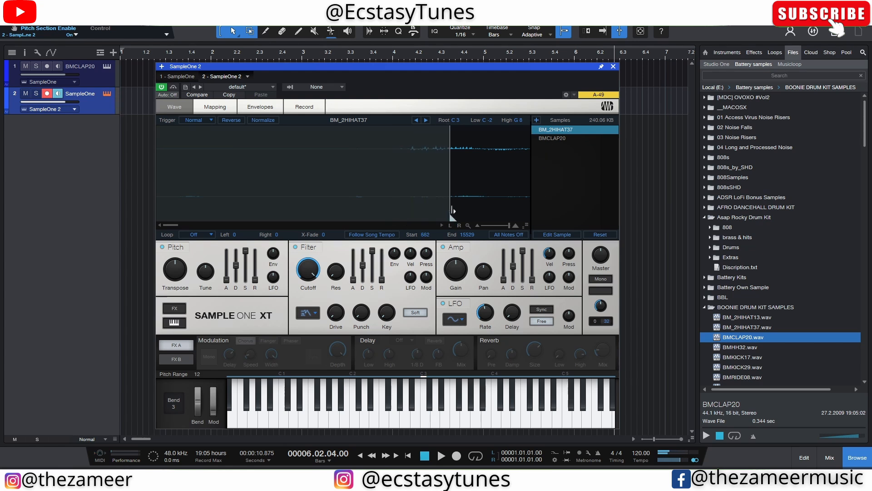
Alternate between BMCLAP20 and BM_2HIHAT37 in the Samples list to compare their individual trim ranges.
click(555, 138)
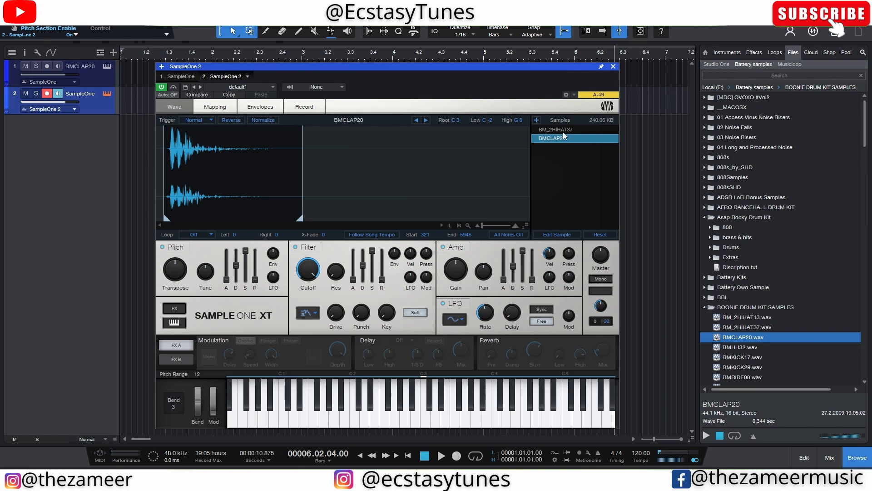
click(563, 131)
click(564, 139)
click(568, 130)
click(569, 138)
click(567, 131)
click(561, 139)
Map BMCLAP20 to the key range B 2 to B 7 with its root at C 3.
click(213, 108)
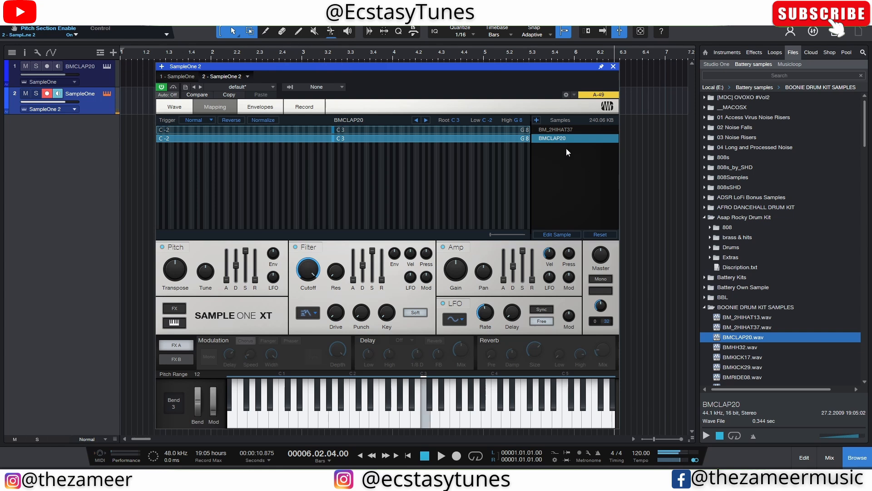
click(161, 140)
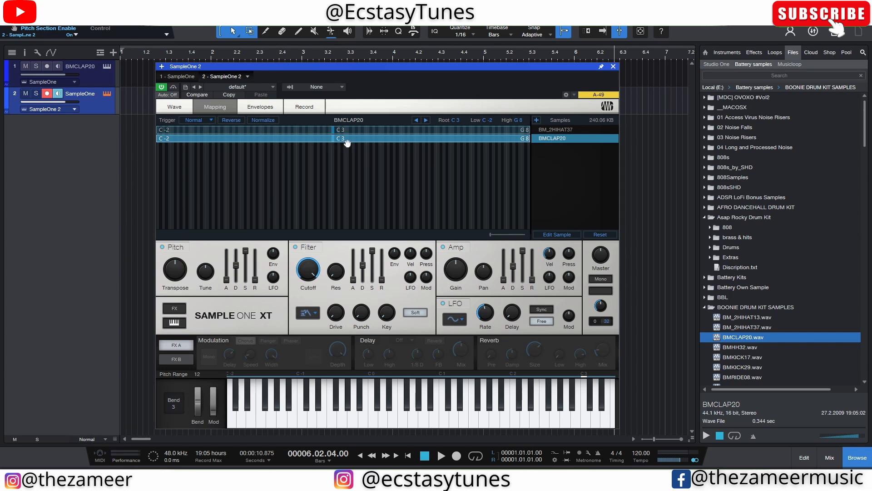
drag(346, 143, 377, 144)
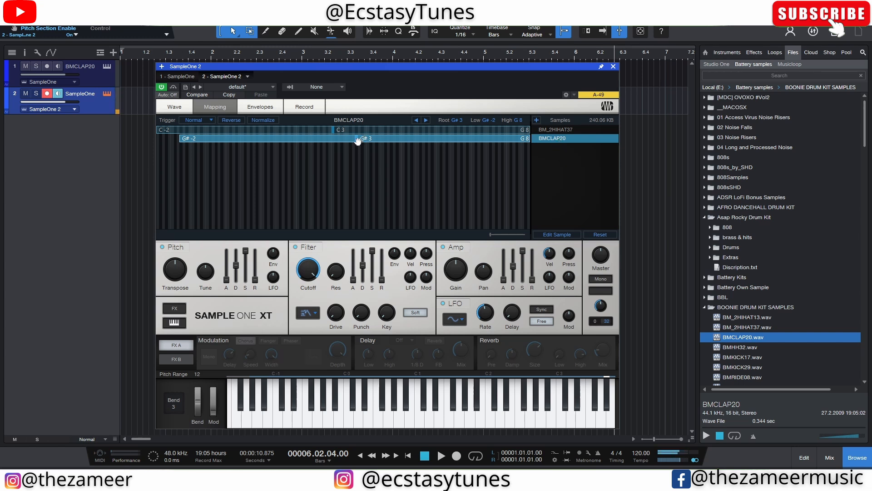
drag(357, 144, 328, 146)
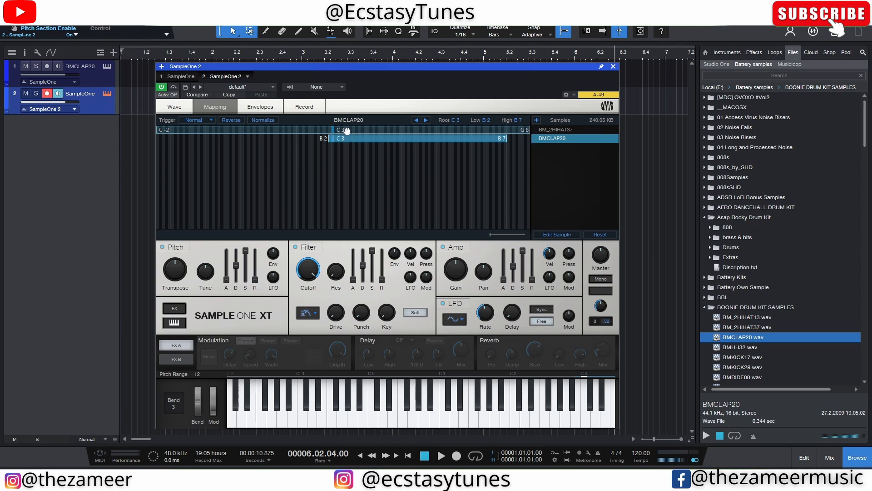
Map BM_2HIHAT37 to the key range C -2 to G 6 with its root at C 1.
drag(347, 131, 325, 134)
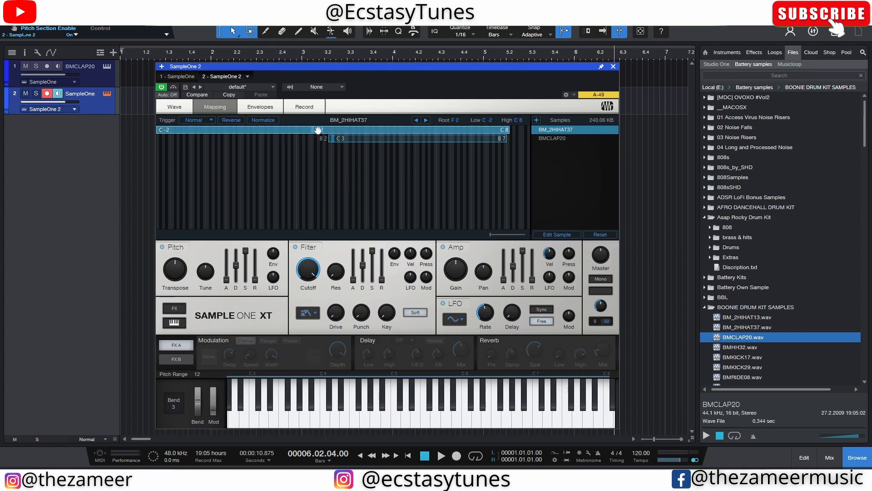
double_click(487, 120)
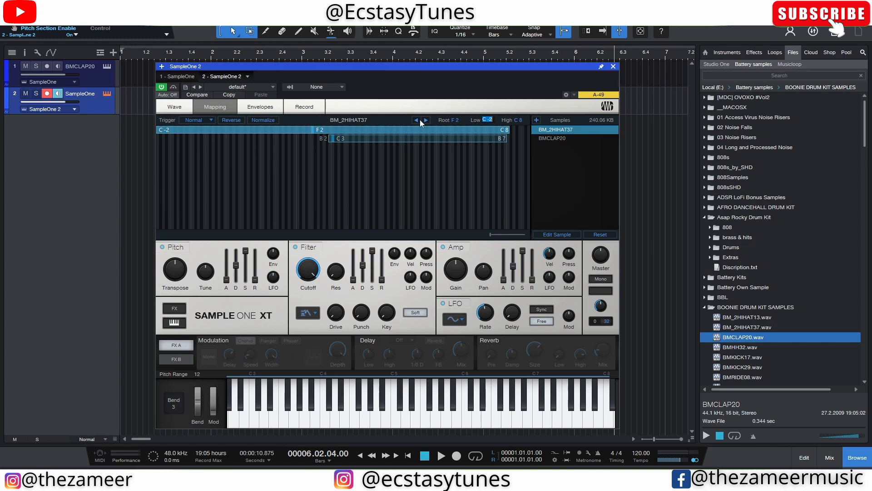
drag(322, 131, 292, 133)
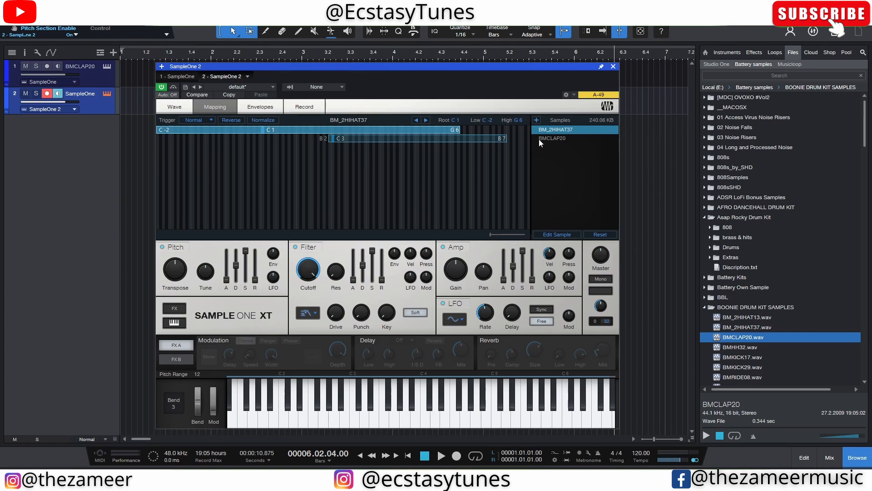
Set the trigger mode of BM_2HIHAT37 to One Shot and reverse the sample.
click(195, 121)
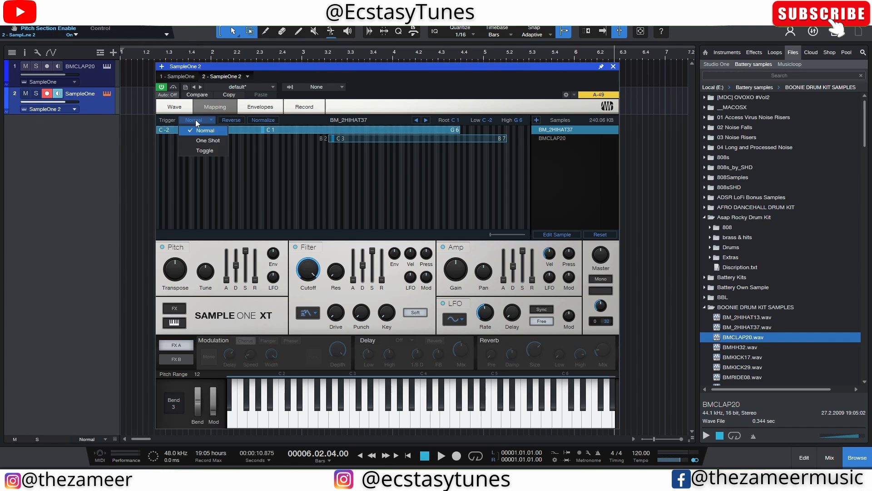
click(217, 141)
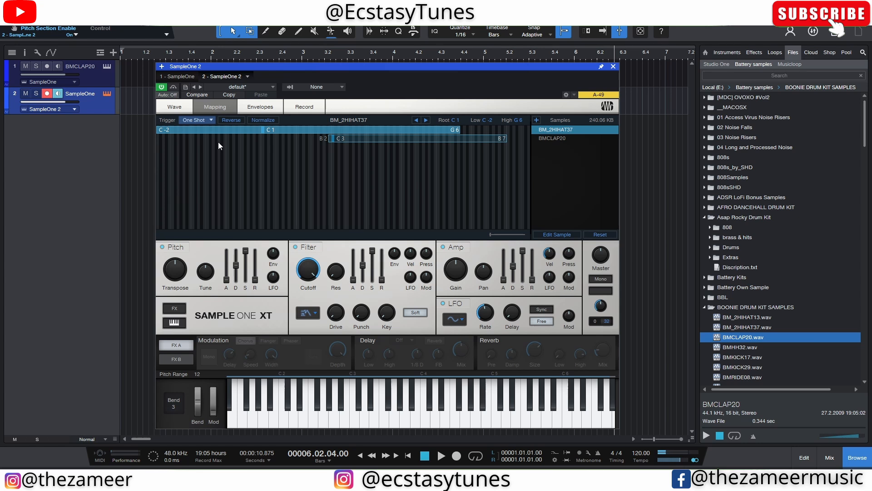
click(228, 121)
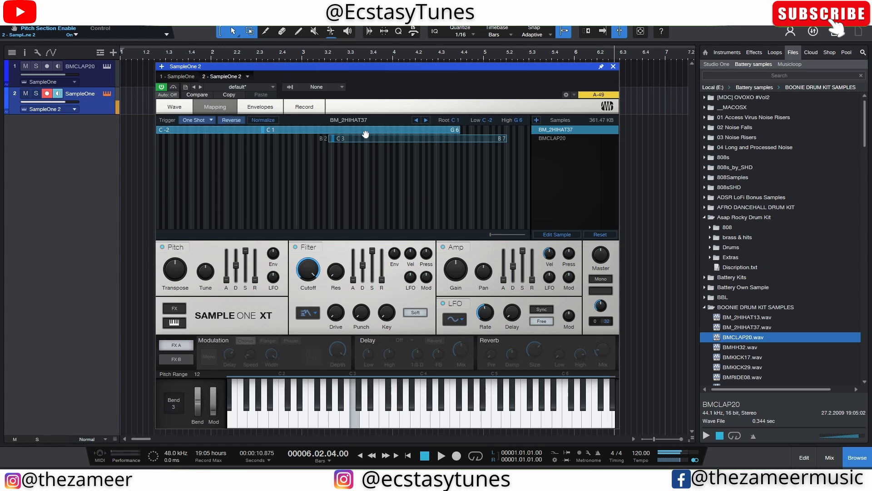
Compare the settings of both samples, turn on Reverse and Normalize for BMCLAP20, and reselect BM_2HIHAT37.
click(562, 142)
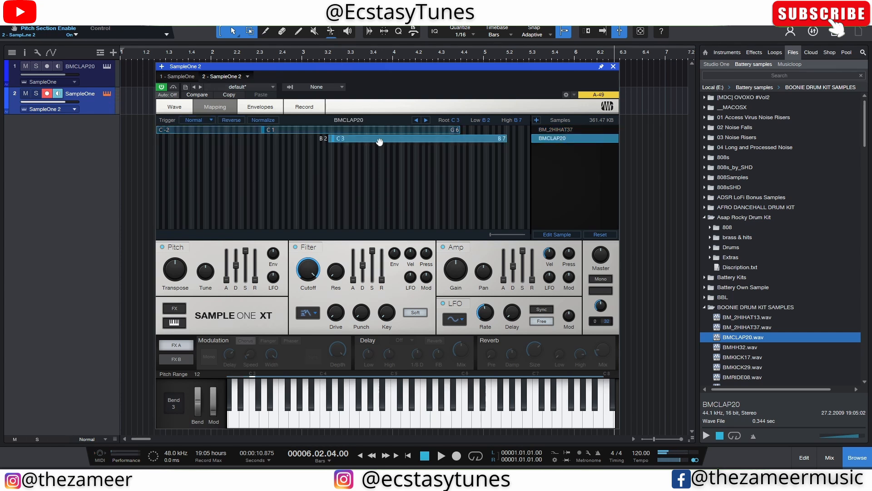
click(366, 130)
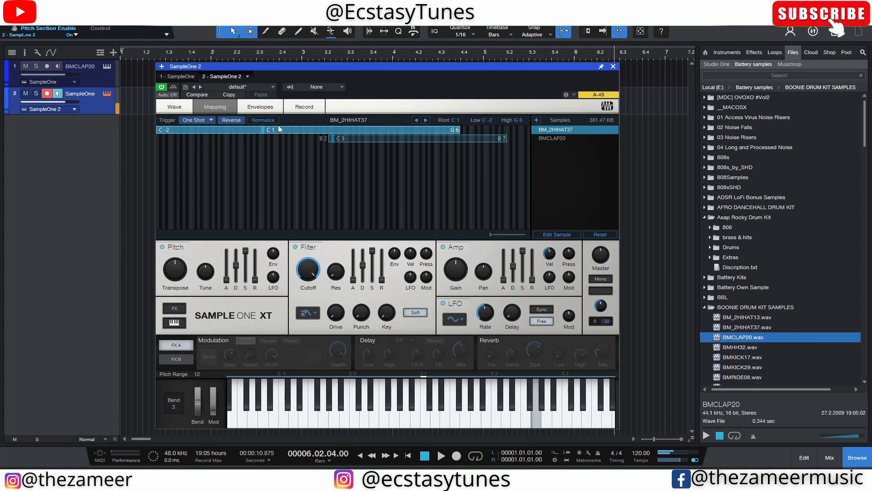
click(349, 138)
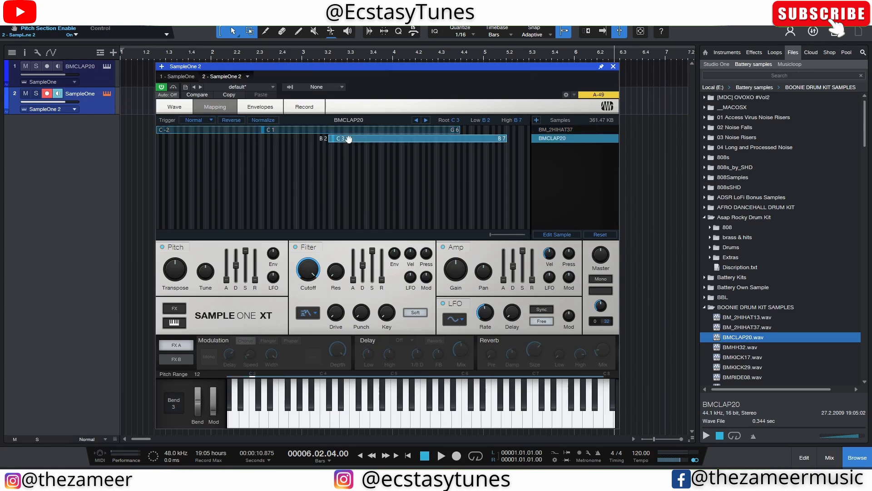
click(227, 121)
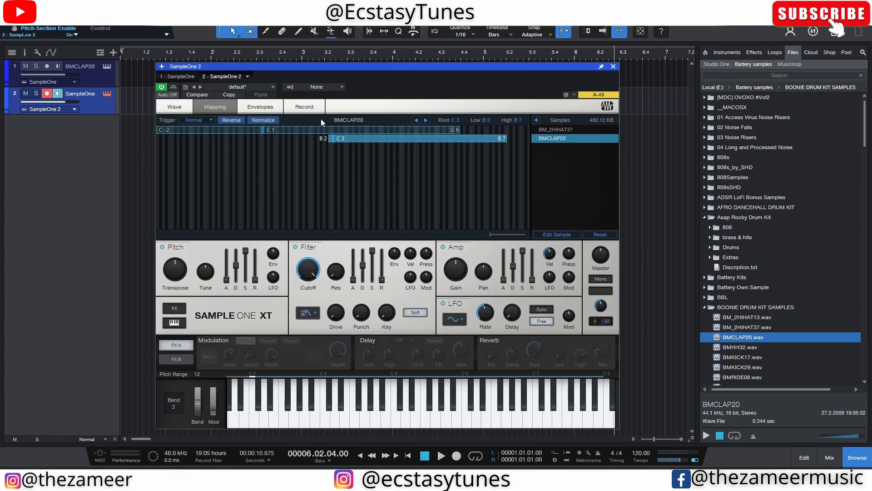
click(370, 131)
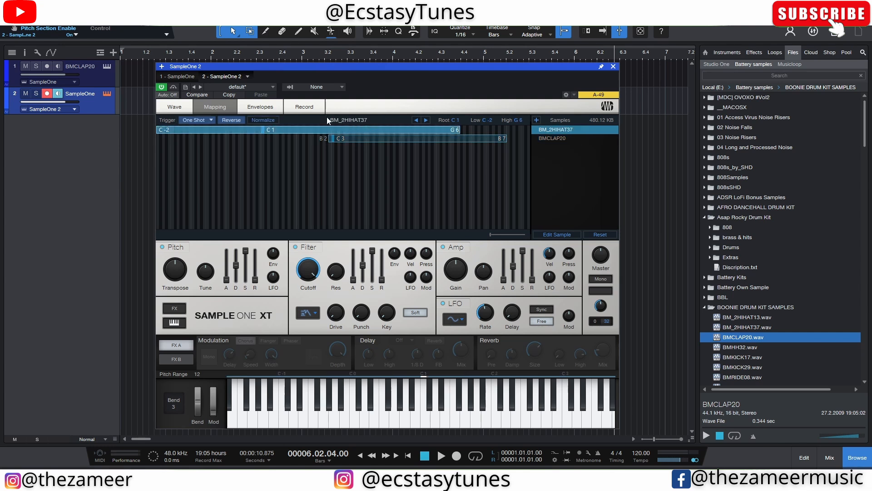
Raise the pitch transpose and set the pitch attack to 23.4 ms, checking the change in the envelope graphs.
click(273, 109)
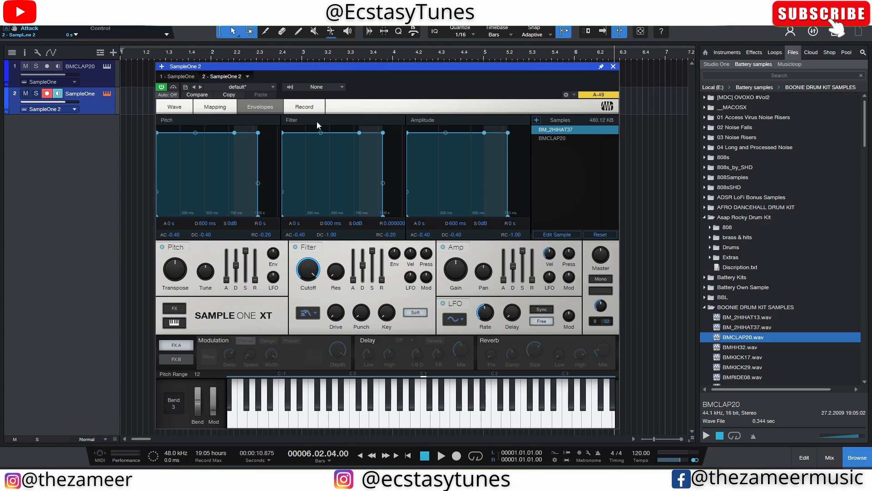
click(214, 106)
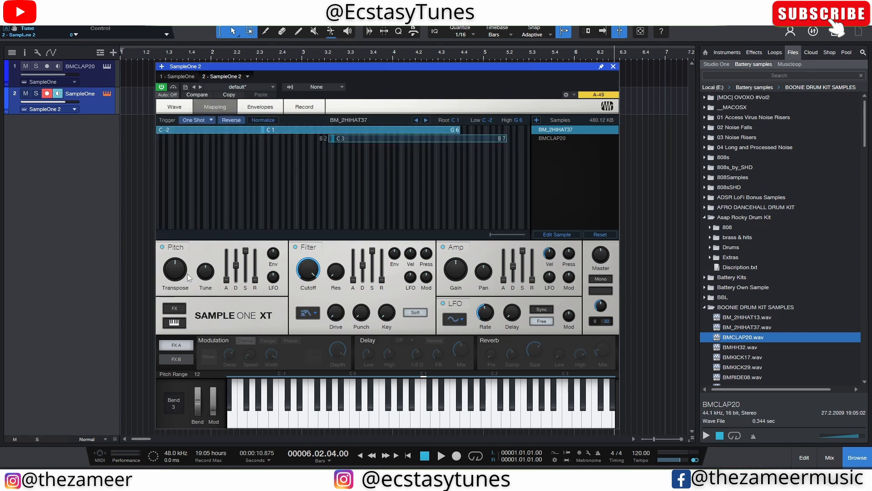
drag(177, 272, 177, 266)
drag(227, 278, 233, 263)
click(260, 106)
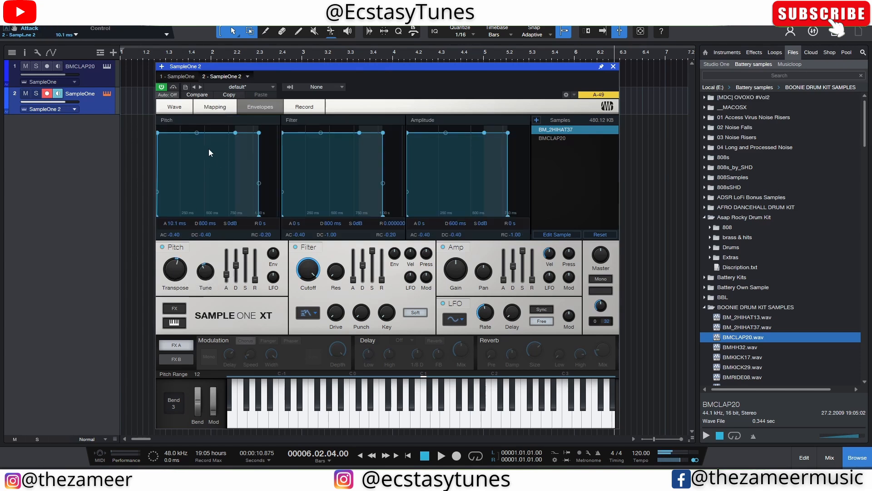
click(221, 107)
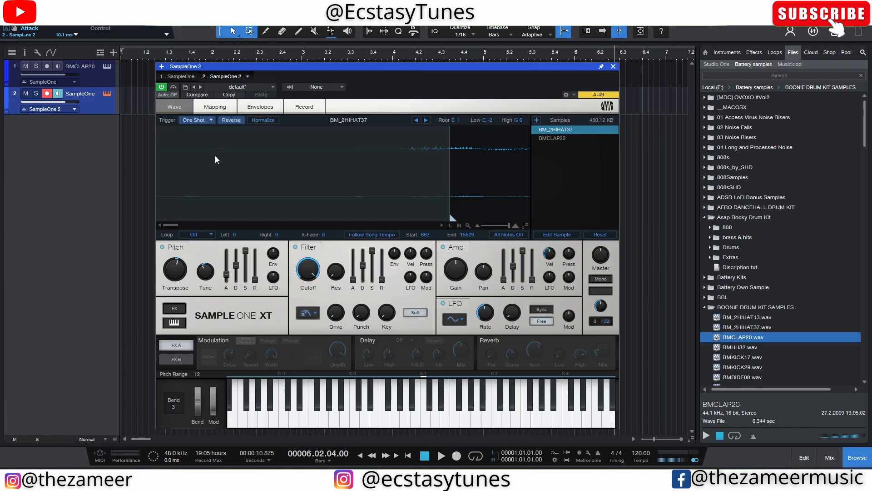
drag(176, 278, 178, 272)
click(260, 107)
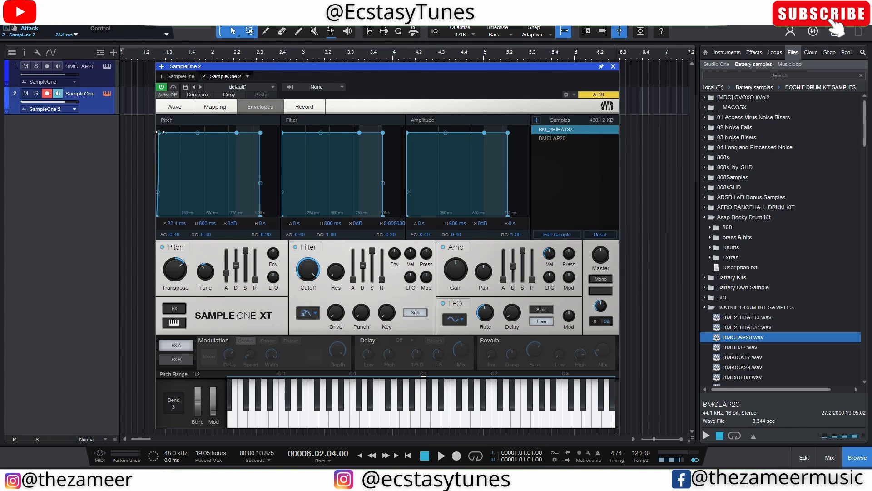
Shape the pitch envelope with a 1.913 s attack, 0.64 attack curve, -1.0 dB sustain and 59.7 ms release.
drag(158, 132, 208, 133)
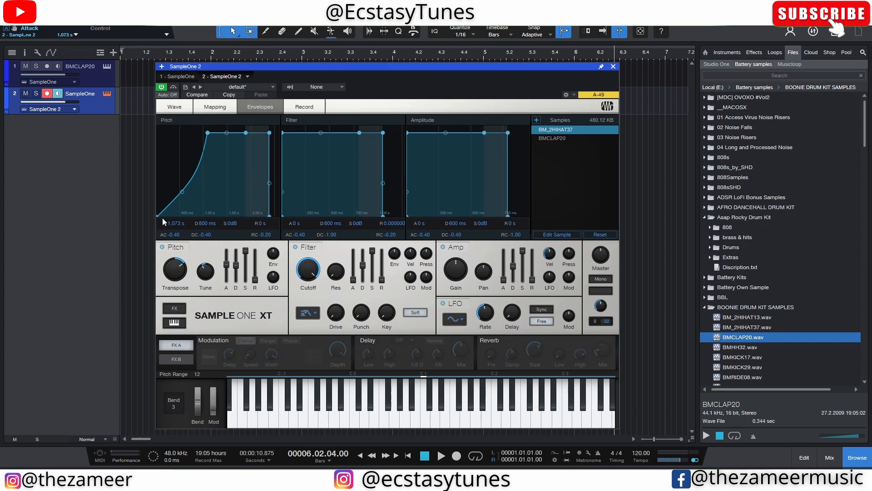
drag(163, 218, 196, 157)
drag(181, 191, 179, 234)
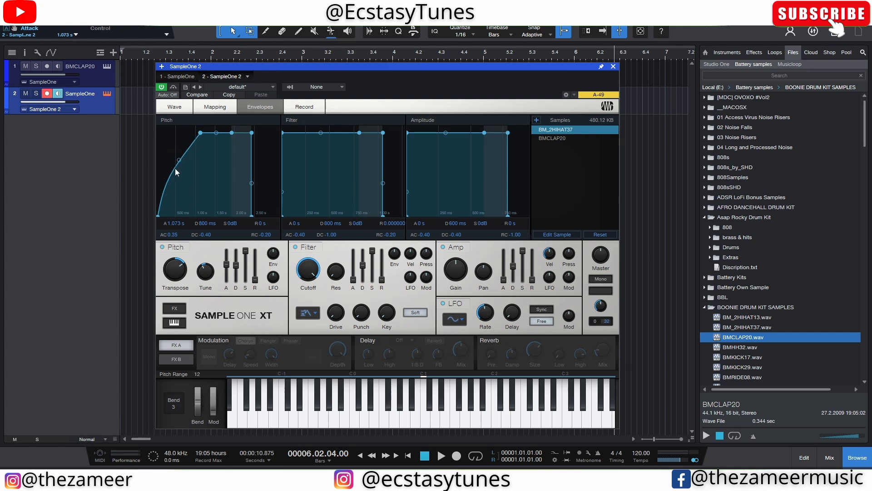
drag(179, 160, 203, 138)
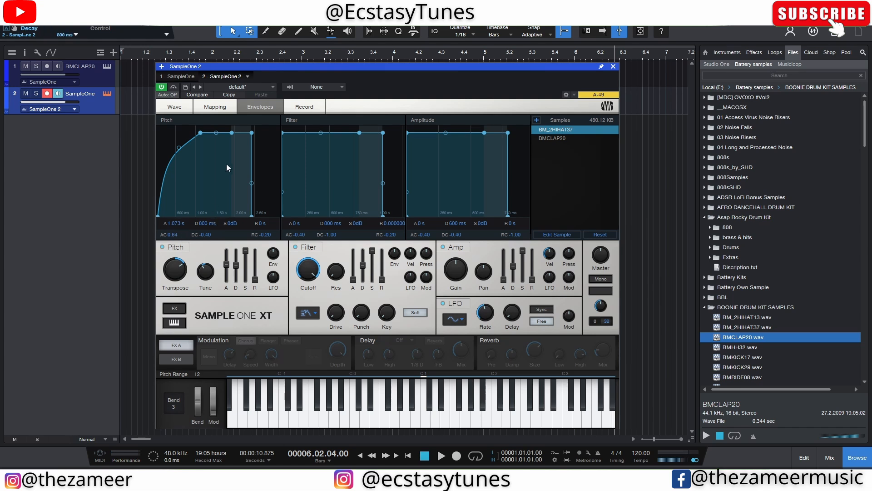
drag(200, 133, 220, 131)
Give the filter envelope a 328 ms attack and -4.3 dB sustain, and the amplitude envelope a 477 ms attack.
drag(284, 132, 307, 132)
drag(392, 134, 393, 165)
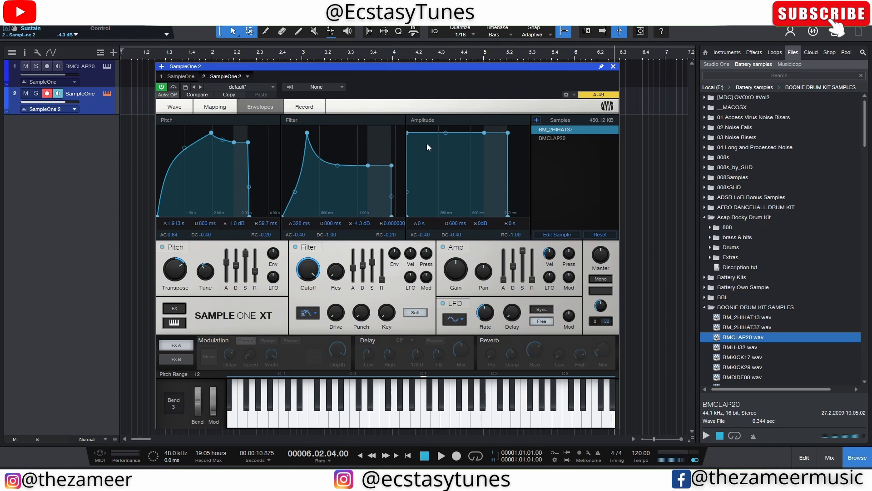
drag(407, 132, 445, 133)
Record a new audio sample from Input L+R in the sampler and stop the recording.
click(299, 110)
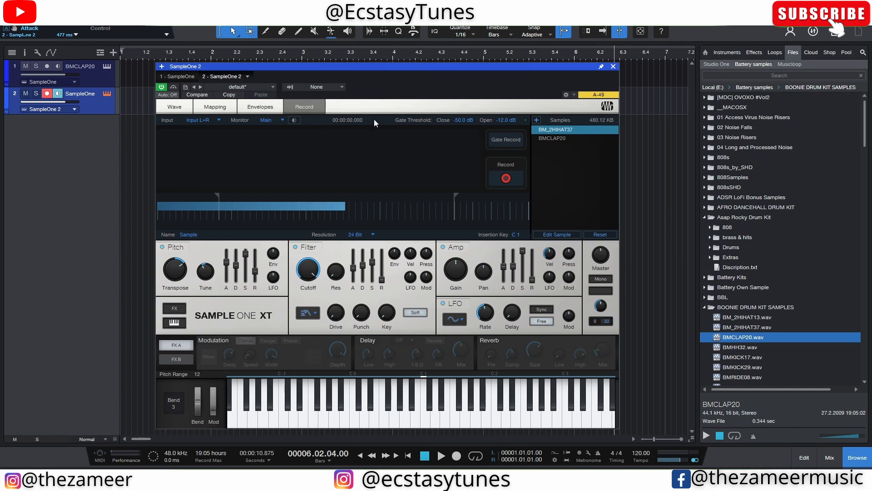
click(505, 179)
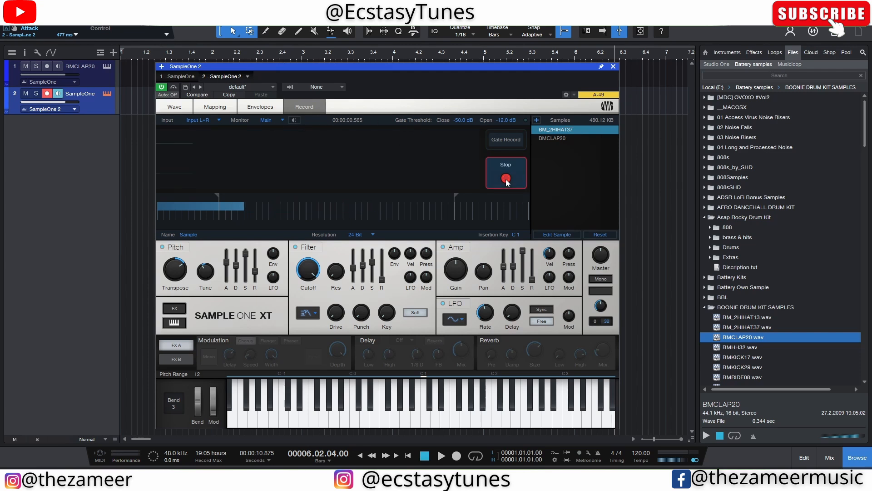
click(505, 179)
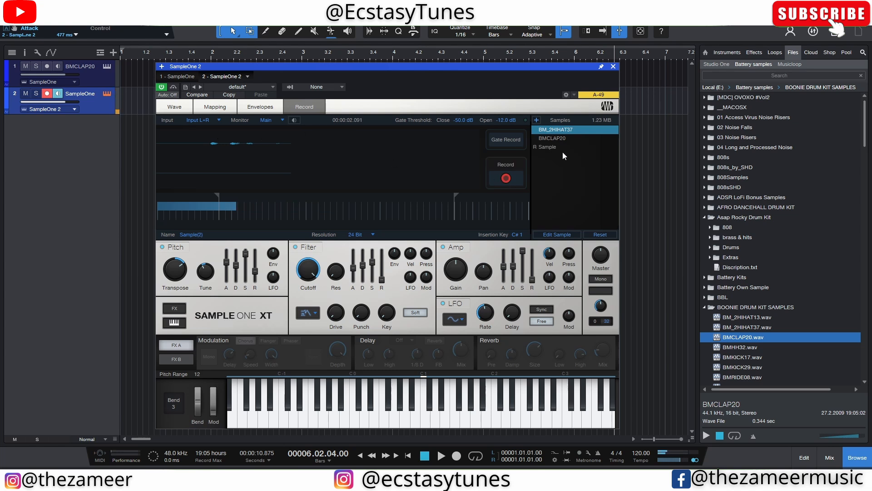
Show the waveform of the recorded sample and trim its start to 39516, just before the first sound.
click(547, 149)
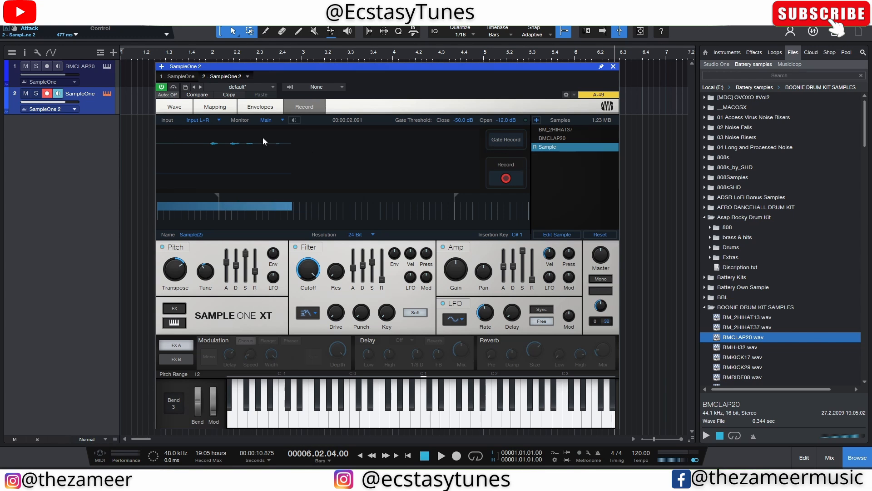
click(174, 107)
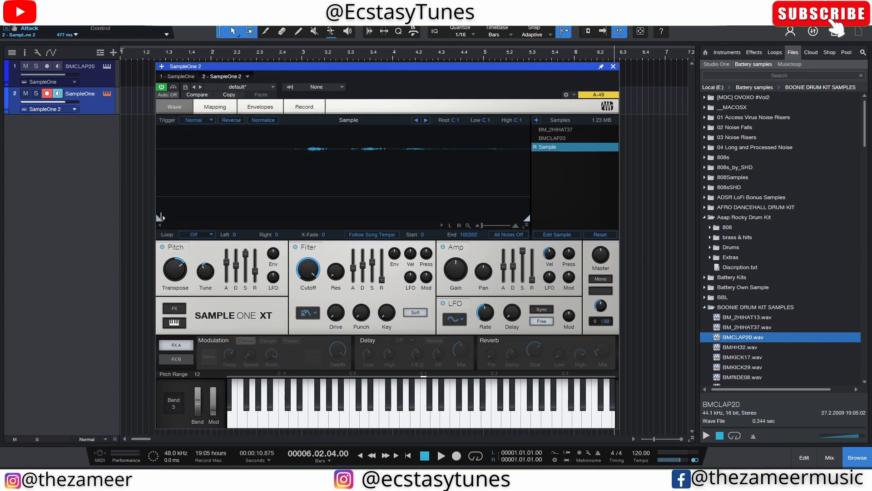
mouse_move(158, 218)
mouse_down()
mouse_move(279, 217)
mouse_move(305, 207)
mouse_up()
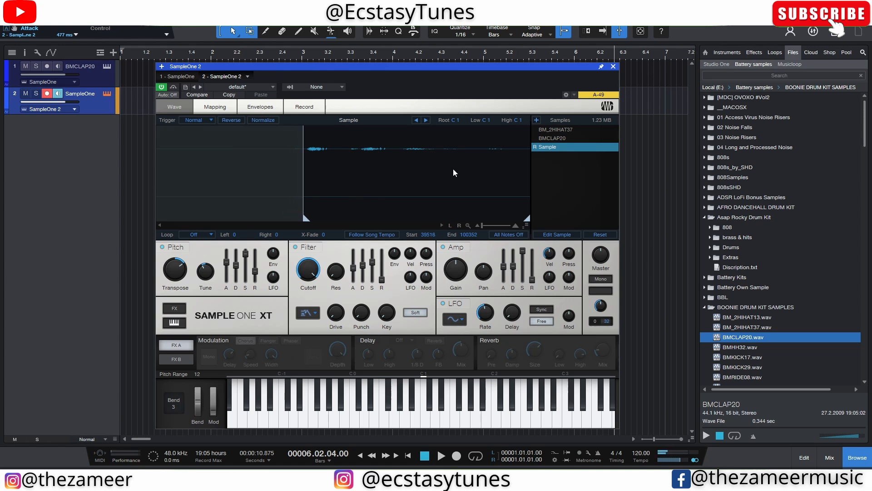
Remove BMCLAP20 and BM_2HIHAT37 from the sample list, keeping only the recorded sample.
click(545, 139)
right_click(541, 141)
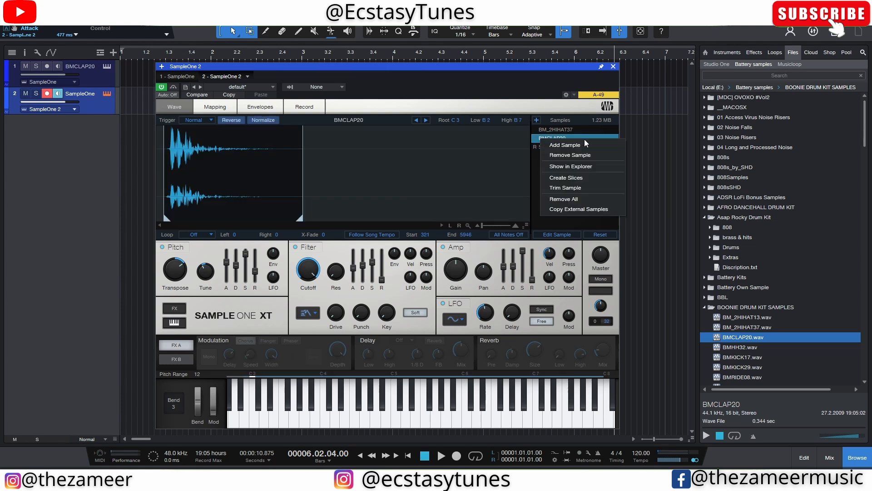
click(587, 158)
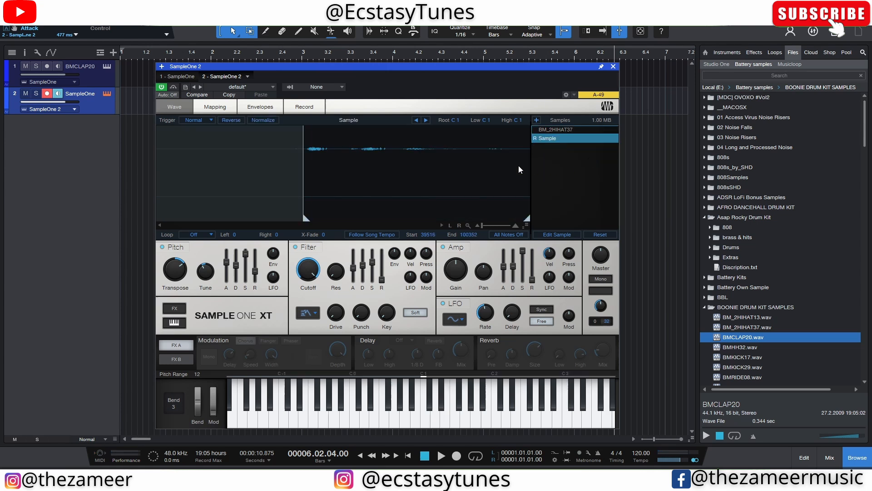
click(547, 131)
right_click(548, 130)
click(579, 147)
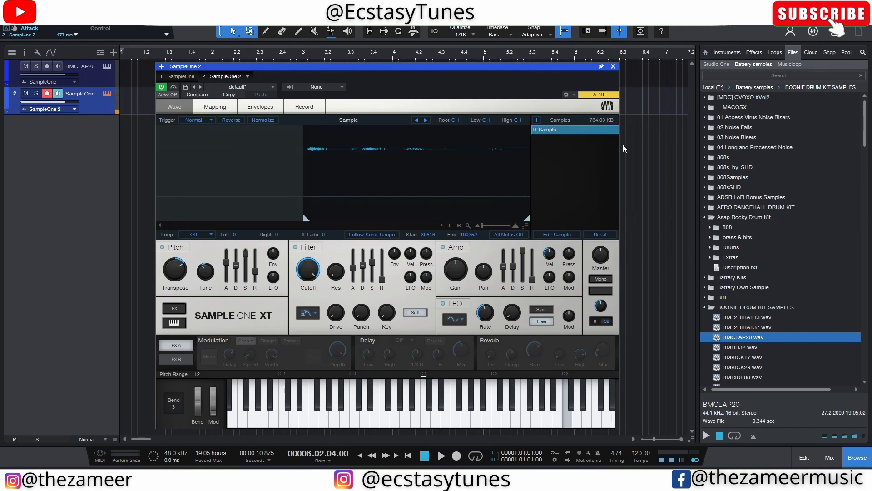
Extend the recorded sample's key mapping from C 1 to the full range of C -2 to G 8.
click(216, 107)
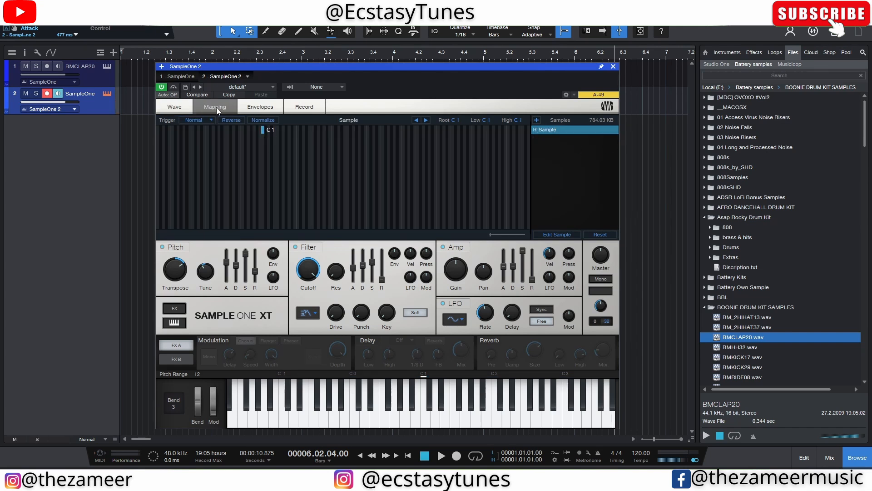
drag(266, 133, 505, 142)
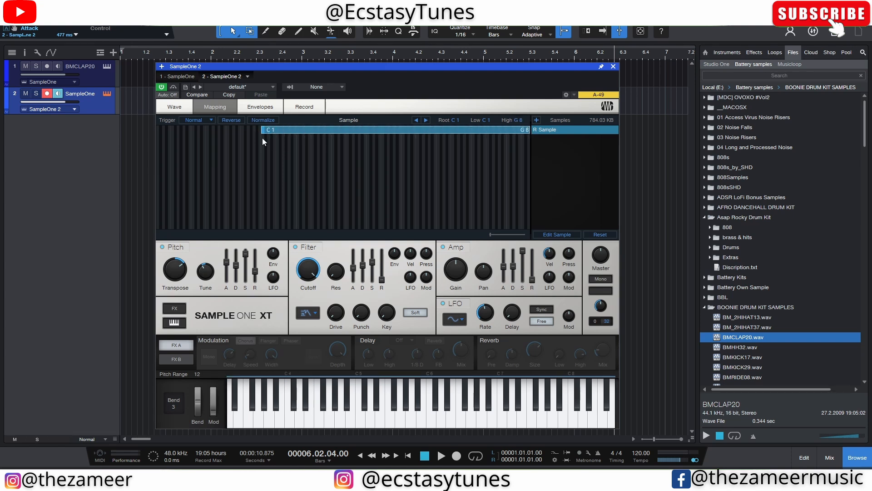
drag(257, 133, 88, 131)
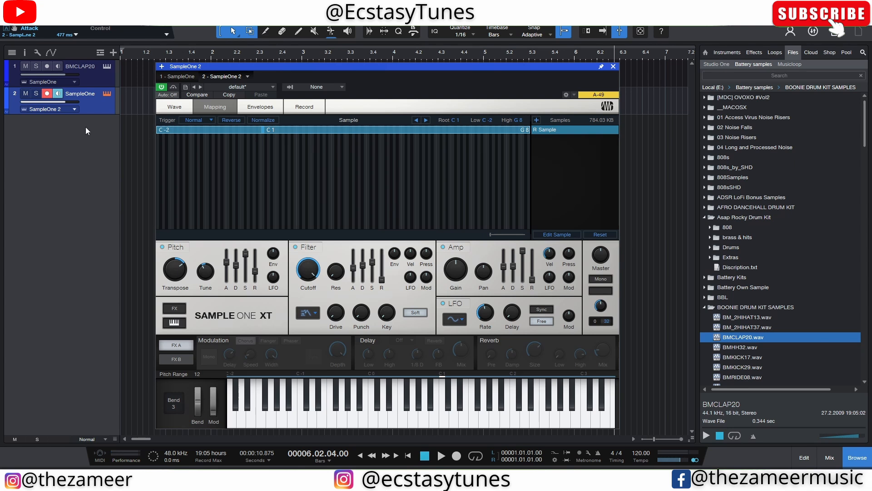
Shift the recorded sample's key zone to root C 3 and stretch its range to C -2 through G 8.
drag(270, 132, 375, 132)
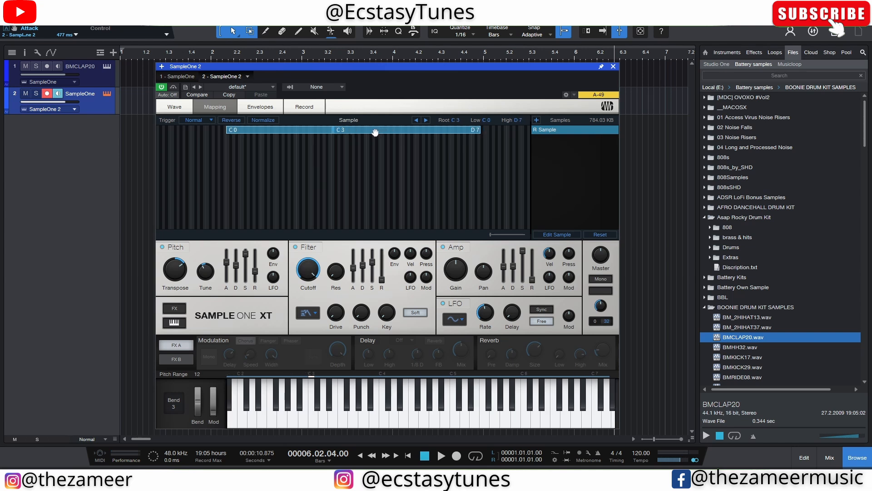
drag(225, 133, 130, 130)
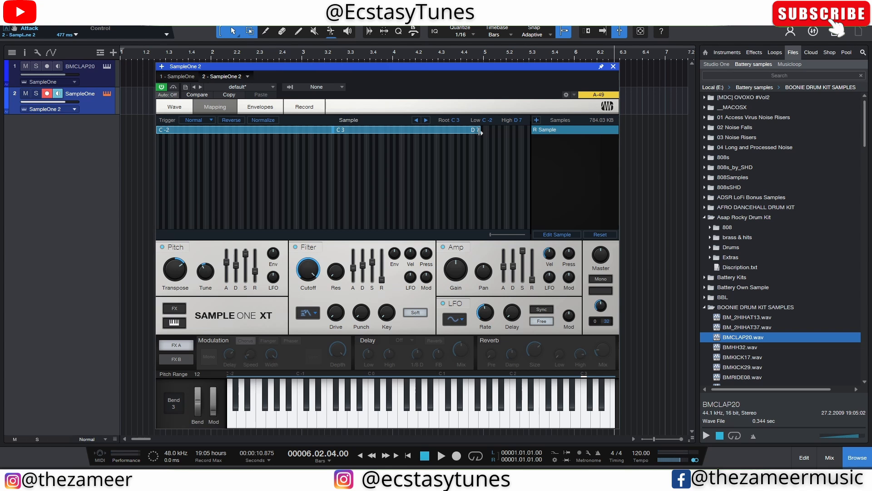
drag(480, 132, 571, 132)
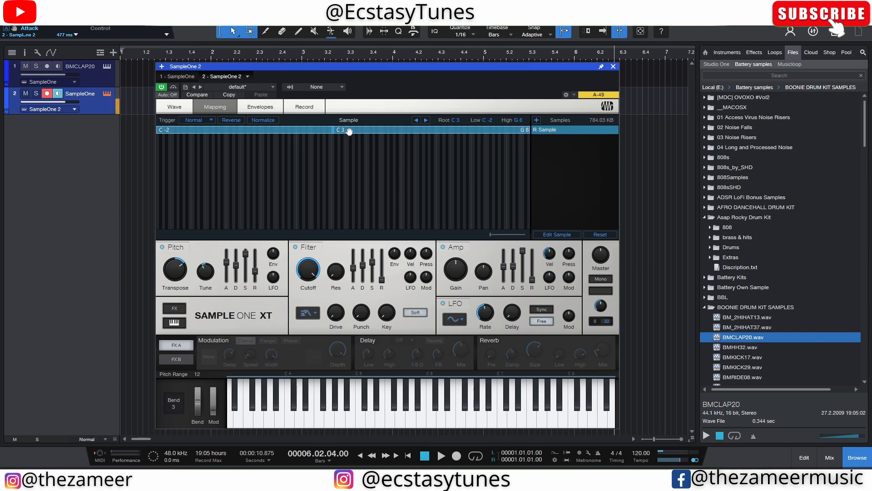
Shift the key zone up to root A# 4, with a range of A# 1 to D# 8, and set the root to C 3.
drag(349, 132, 428, 132)
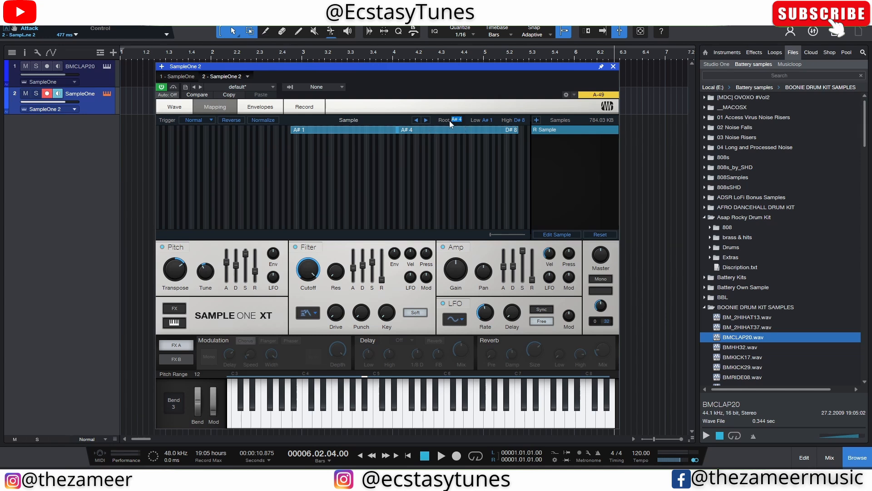
text(3)
key(Return)
Show the recording view and examine the effects available in the FX B and FX A banks.
click(301, 107)
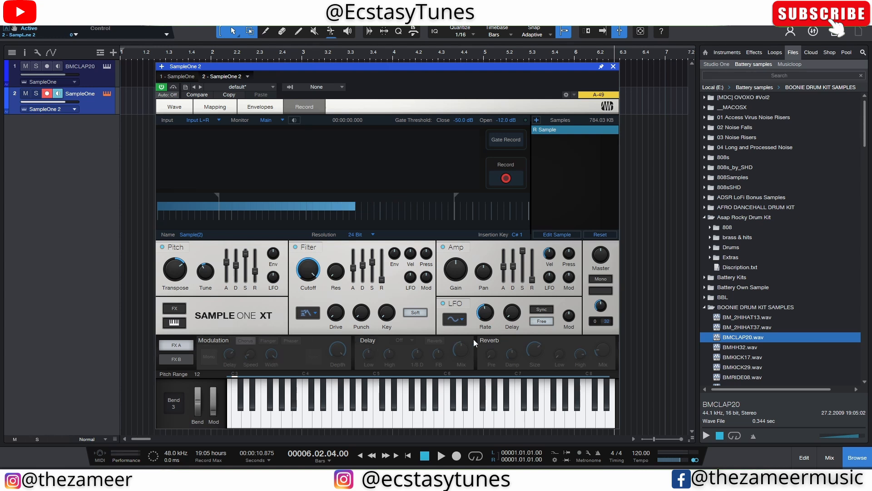
click(176, 360)
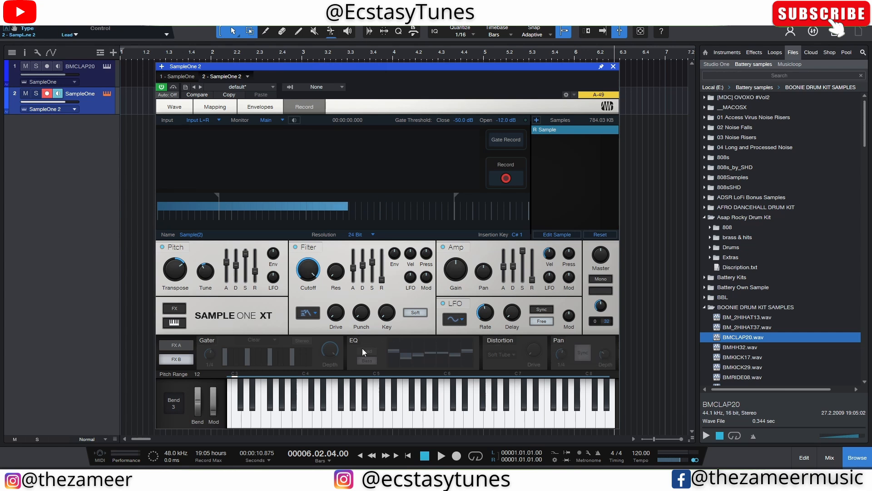
click(181, 346)
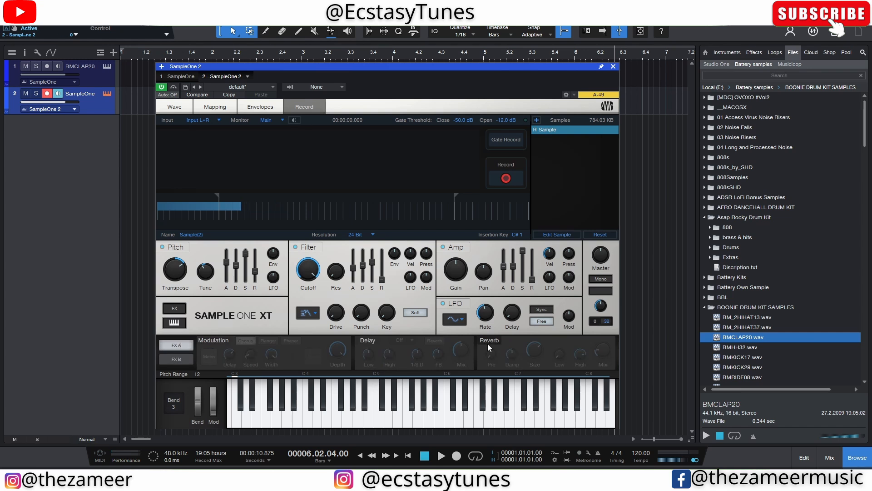
Toggle the visibility of the sampler's effects section several times, leaving it shown.
click(176, 309)
click(176, 309)
click(176, 310)
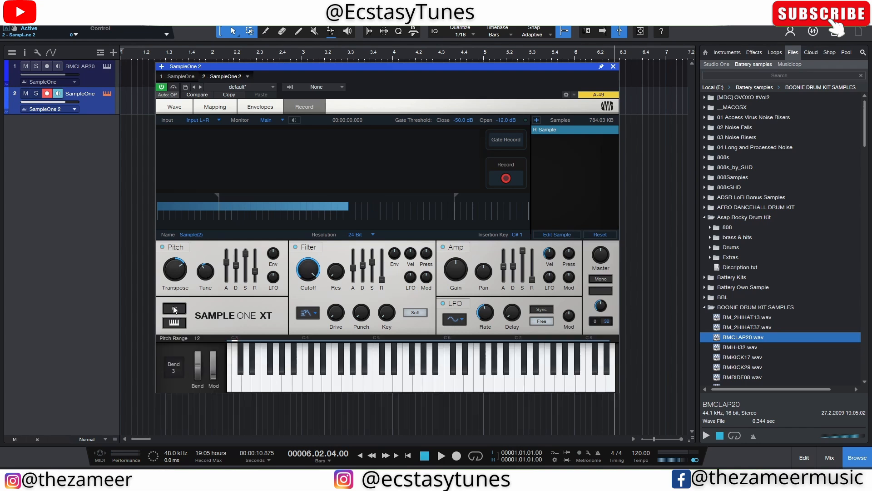
click(175, 309)
click(176, 309)
click(175, 309)
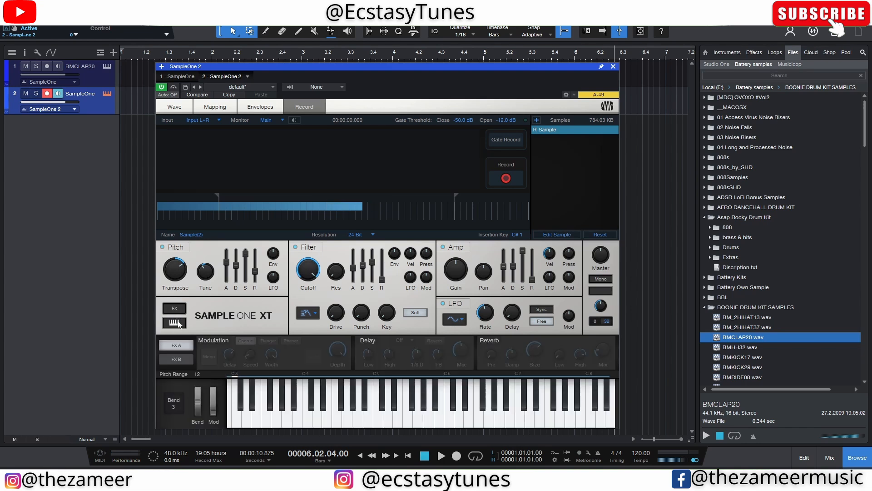
Hide the on-screen keyboard, reposition the sampler window lower in the arrangement, and leave the effects section shown.
click(177, 322)
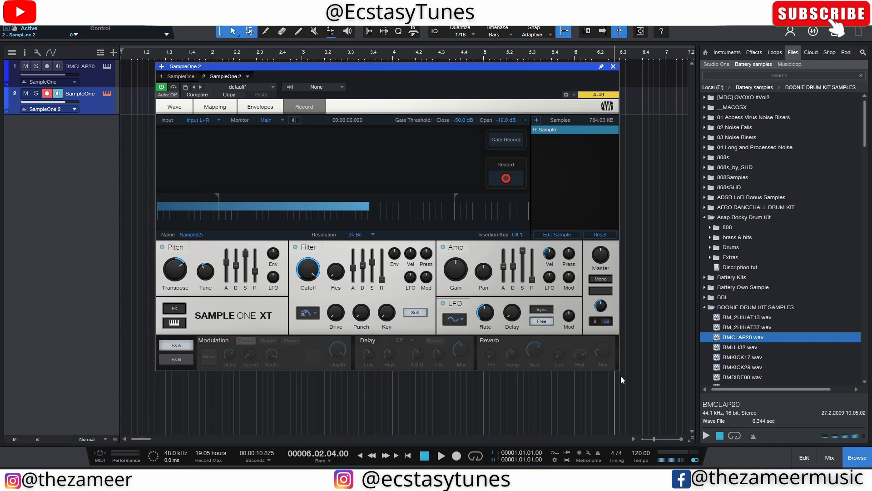
click(174, 308)
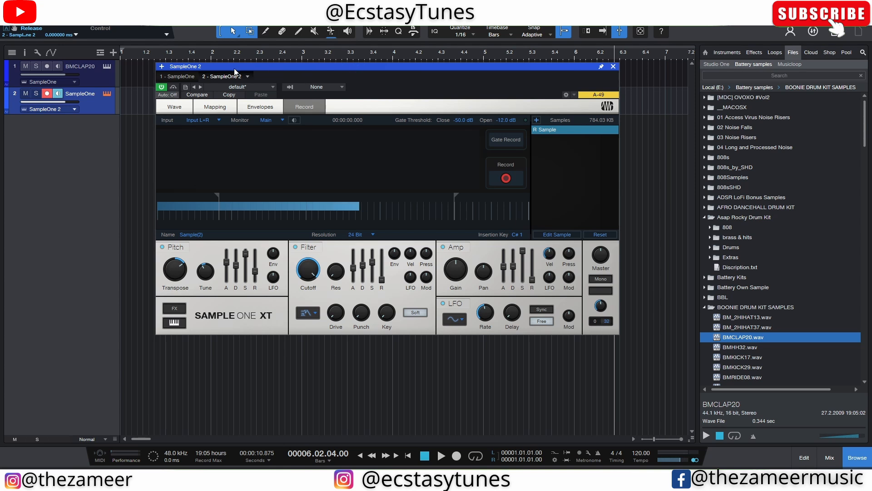
drag(233, 68, 265, 91)
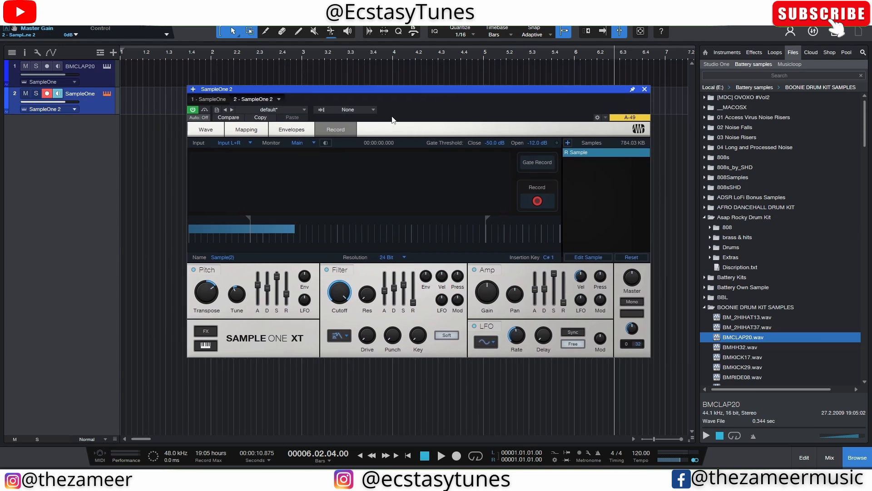
click(205, 331)
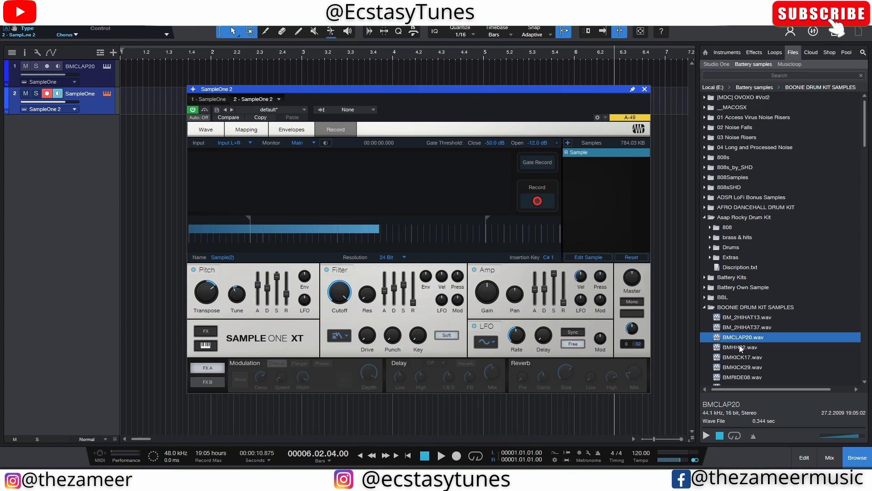
Replace the recorded sample with BMCLAP20.wav, show its waveform, and trim the sample start to 191.
drag(741, 339, 589, 156)
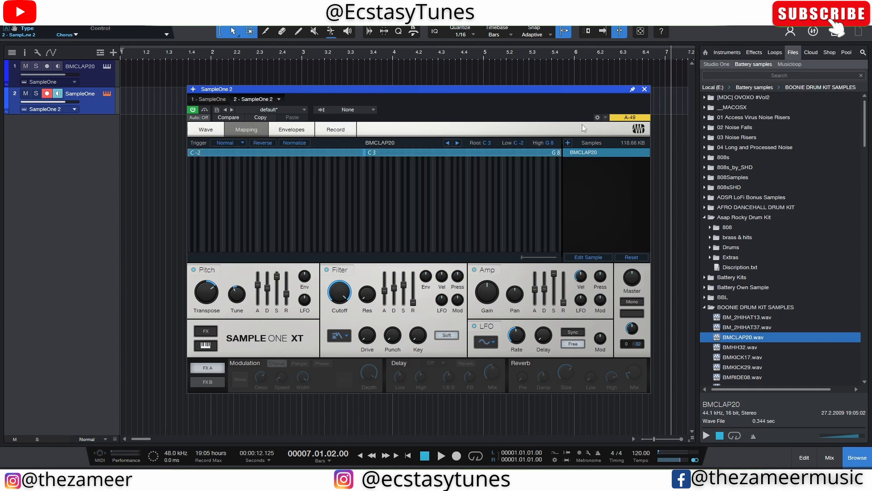
click(205, 129)
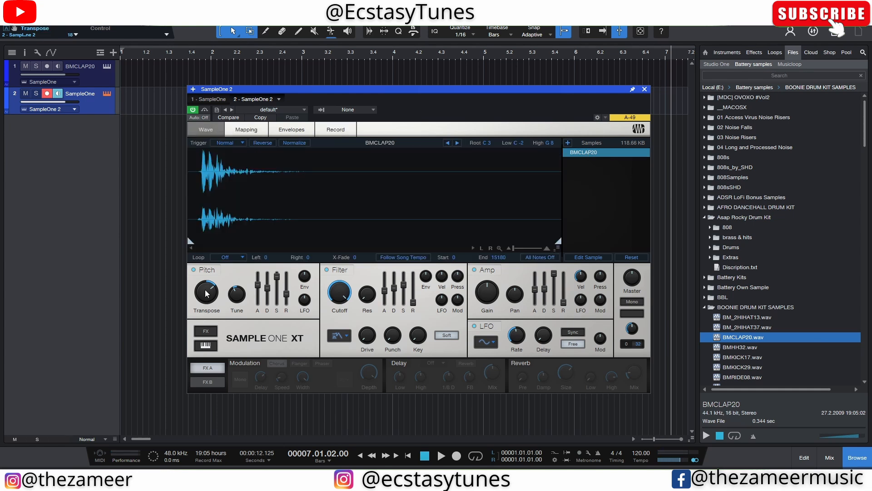
mouse_move(206, 293)
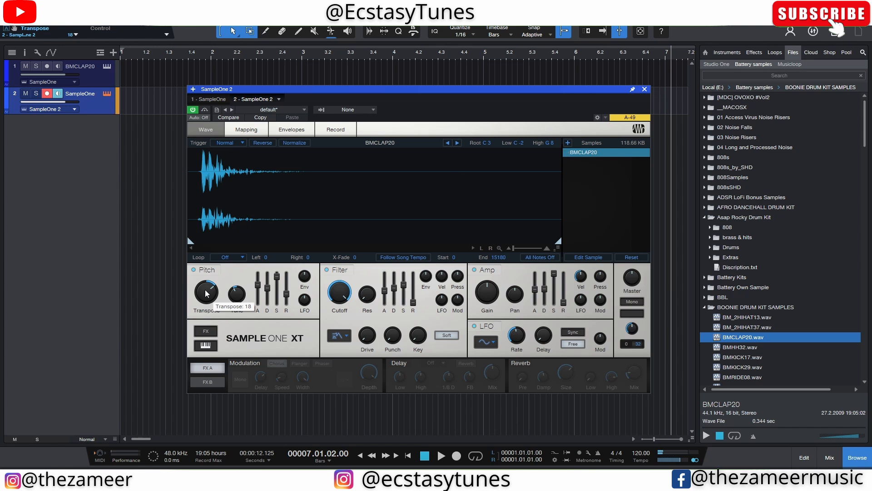
drag(739, 358, 360, 208)
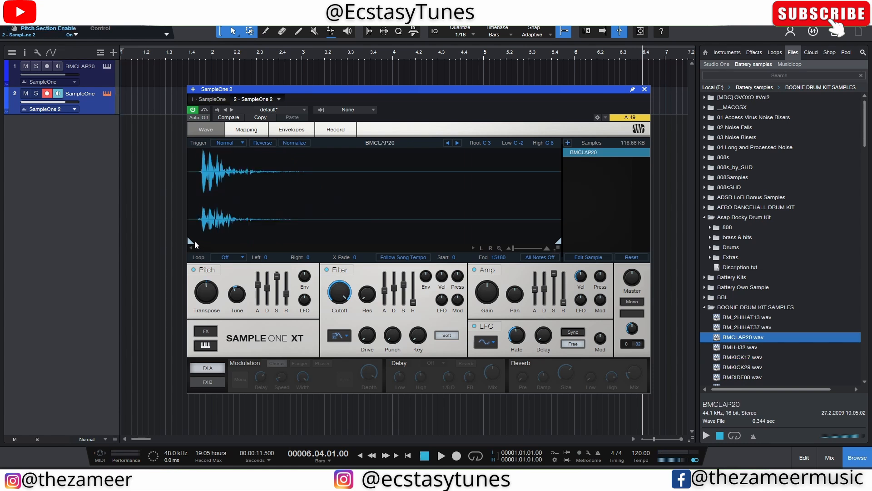
drag(195, 243, 199, 244)
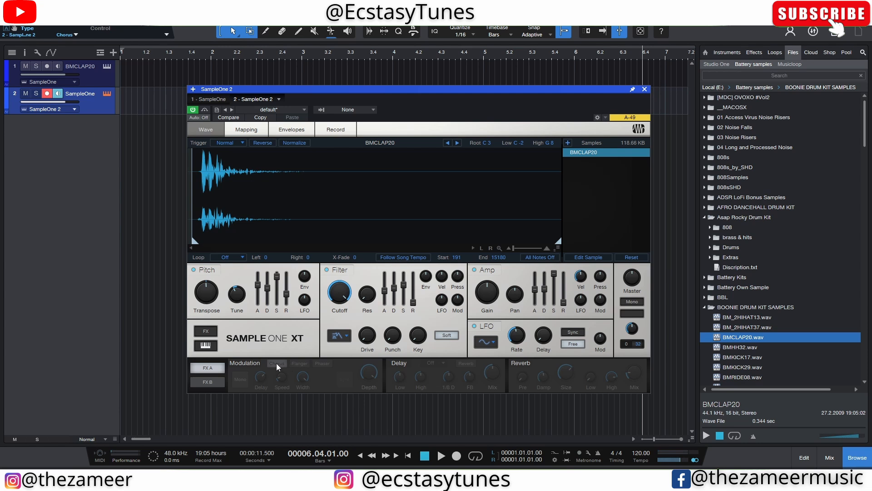
Enable the Modulation effect, try its Phaser and Chorus types on the clap, and set it to Flanger.
click(247, 364)
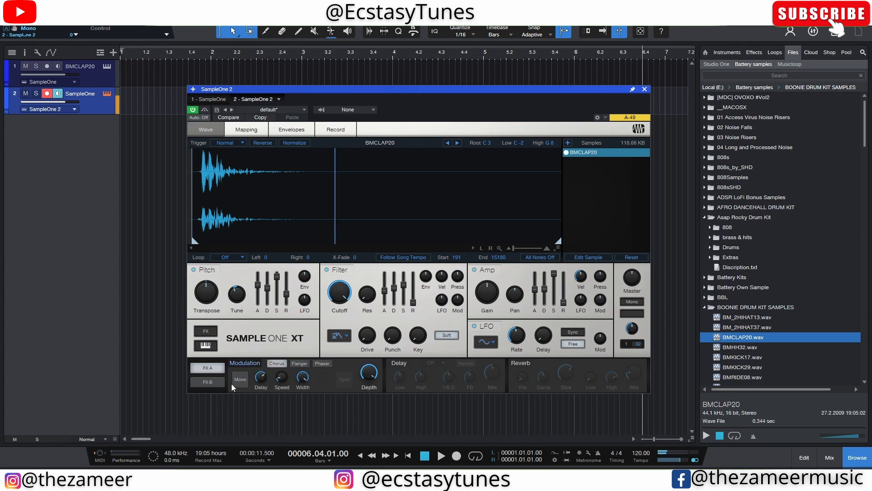
click(301, 363)
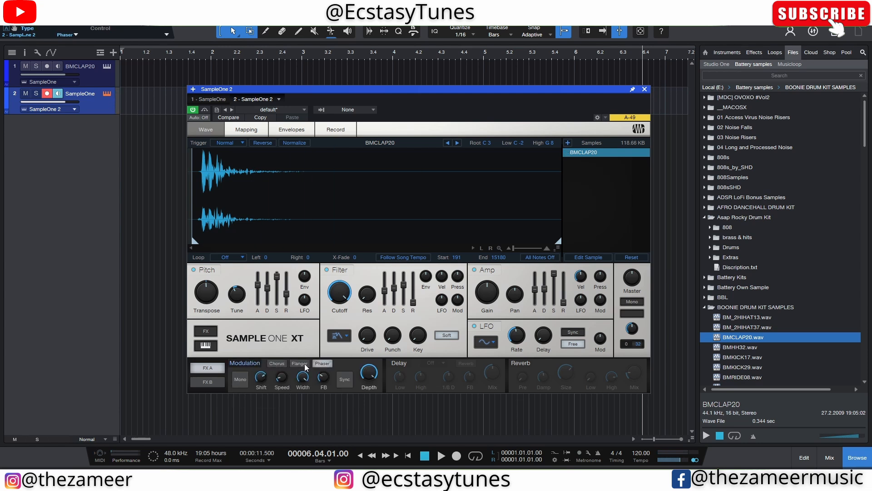
click(276, 363)
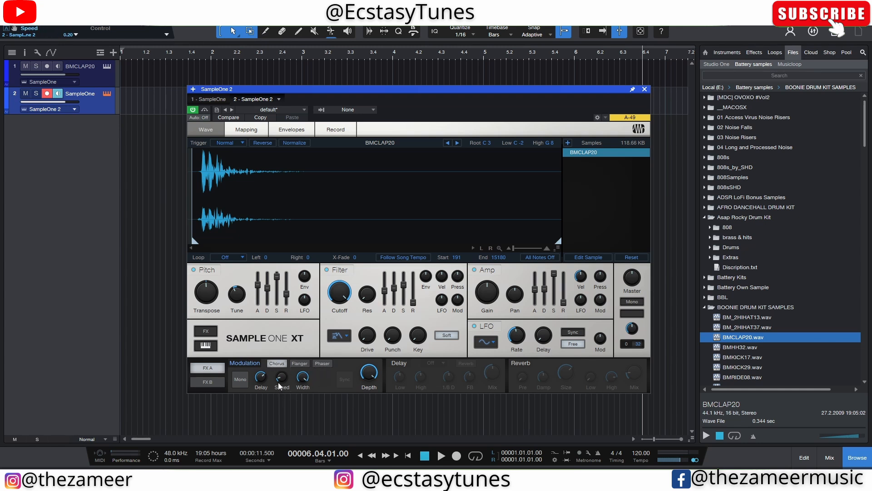
drag(280, 384, 280, 366)
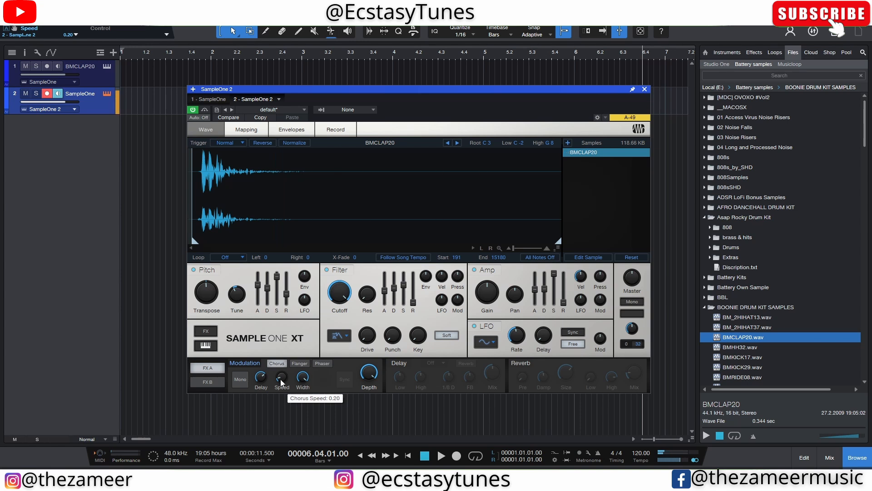
click(299, 363)
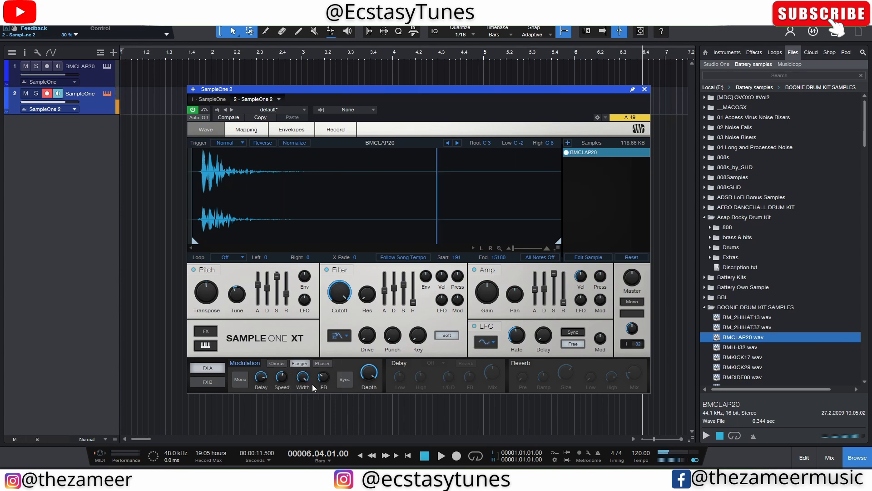
Set the Modulation effect to Phaser, toggle Mono, turn on Sync, and set the speed to 1/16.
click(324, 363)
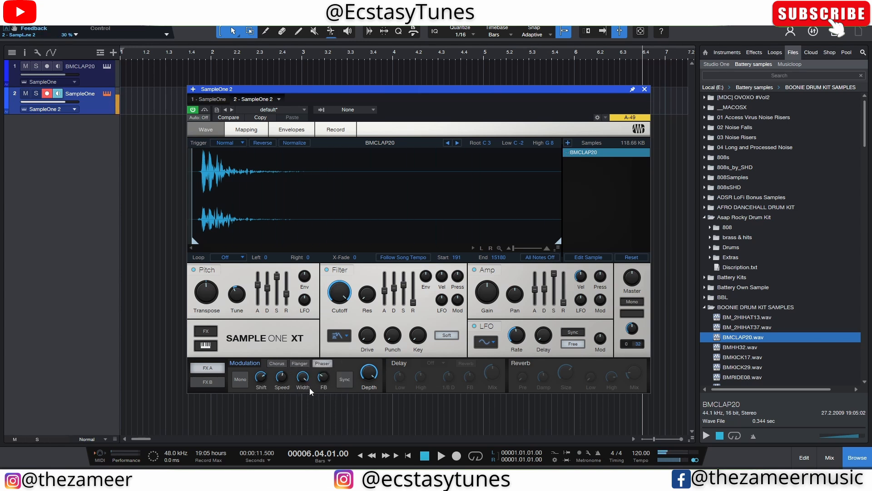
click(240, 380)
click(241, 380)
click(242, 381)
click(342, 382)
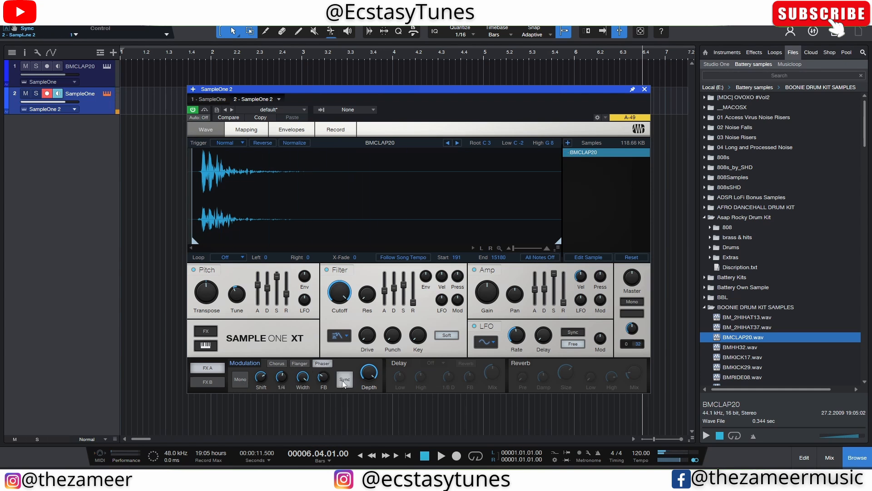
drag(282, 378, 338, 393)
drag(283, 379, 279, 382)
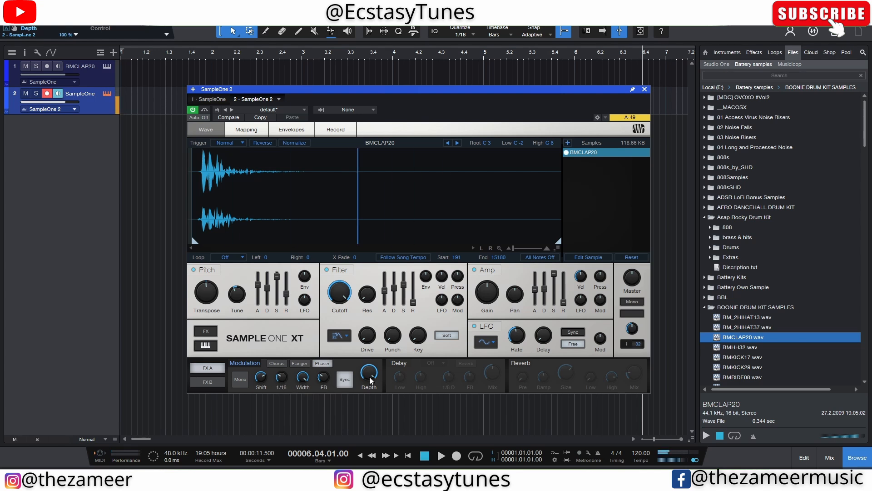
Cycle the Modulation effect through Flanger, Chorus and Phaser to compare them, leave it on Phaser, and turn Modulation off.
click(300, 363)
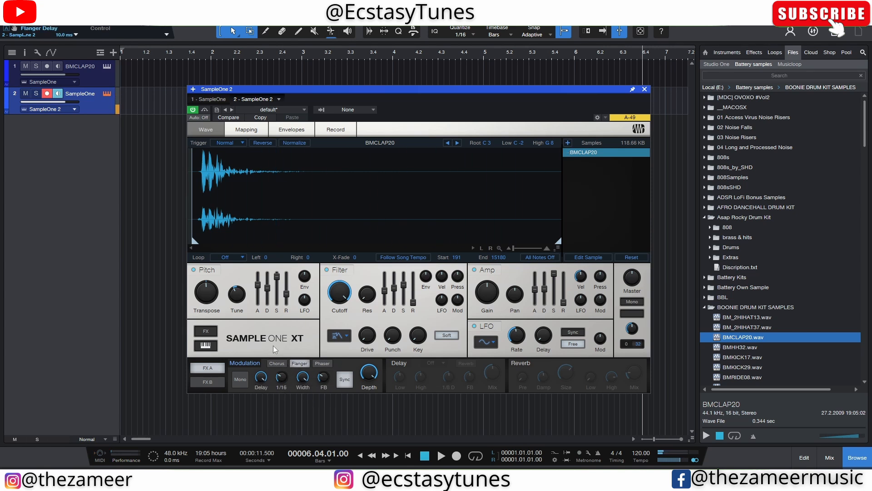
click(277, 363)
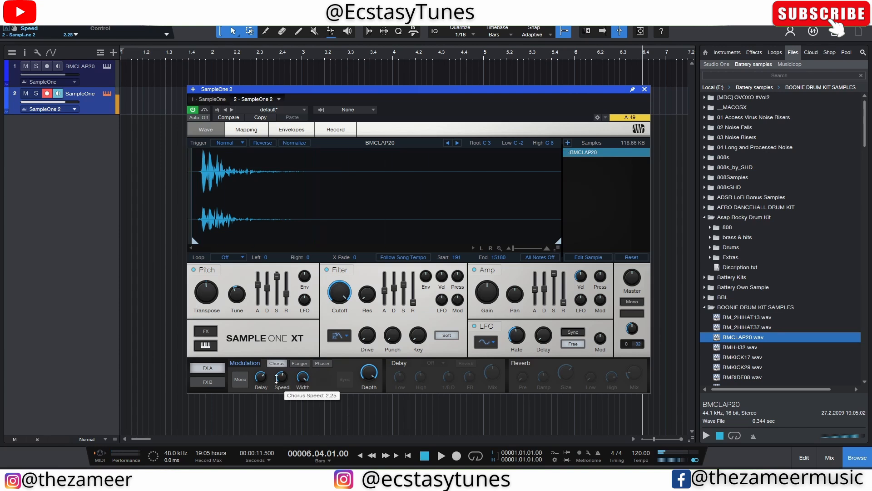
click(322, 363)
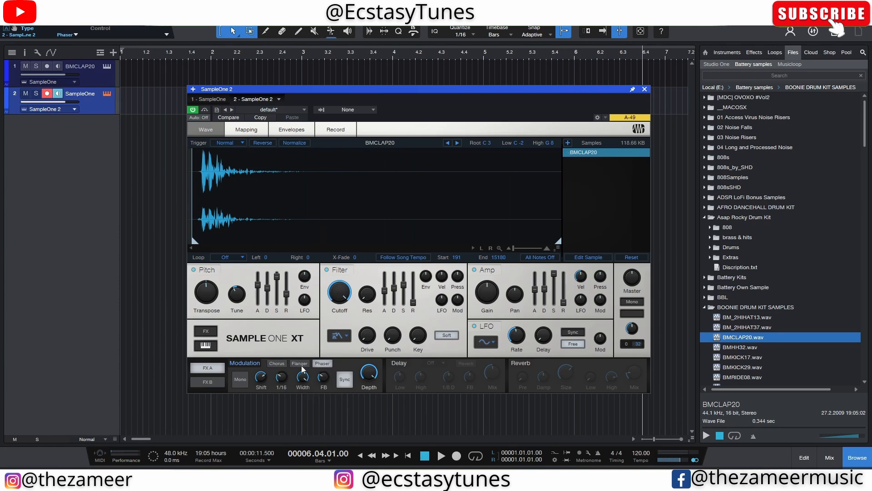
click(277, 363)
click(299, 363)
click(322, 363)
click(277, 365)
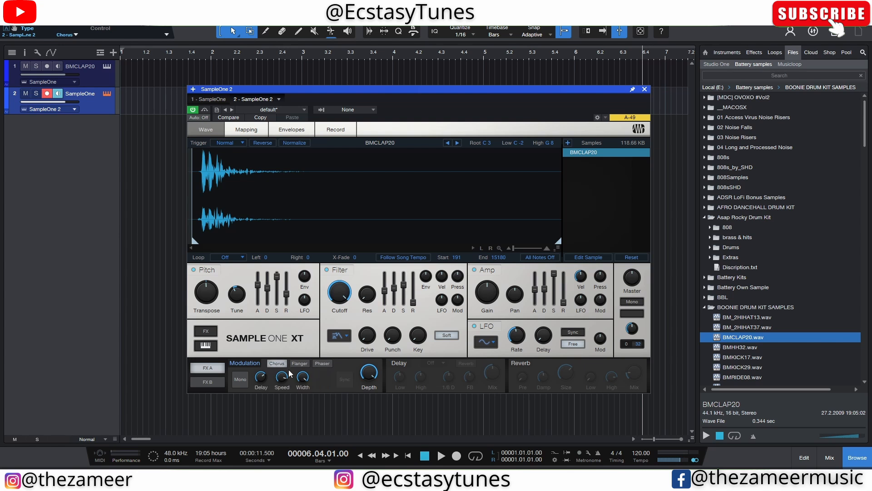
click(299, 364)
click(319, 364)
click(249, 365)
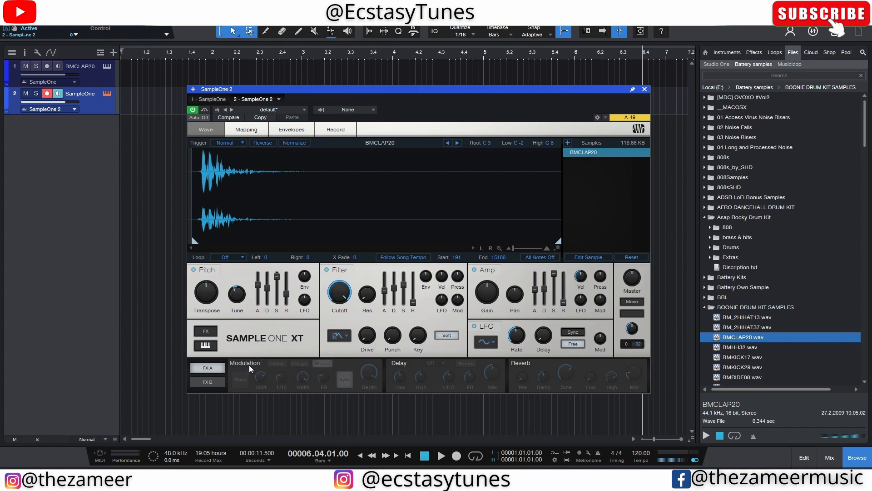
Enable Delay, set its ping-pong type to Panned and beats to 1/16 D, adjust mix and reverb, and turn Delay off.
click(399, 364)
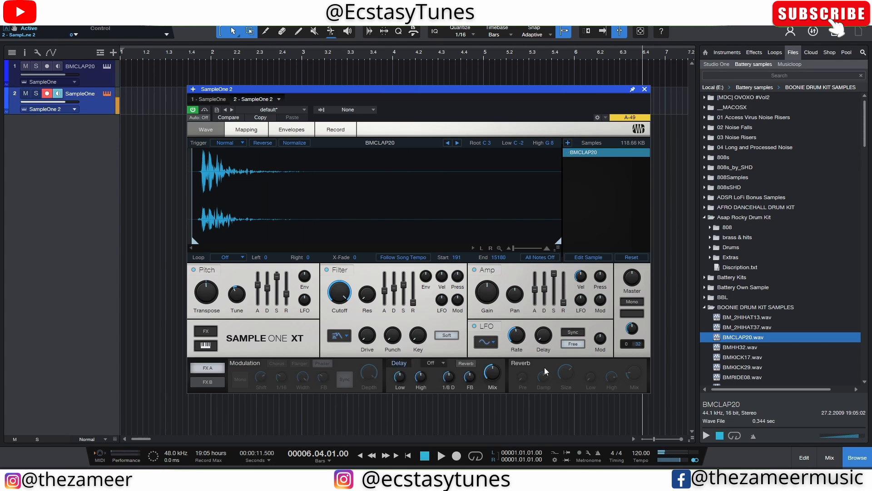
click(438, 364)
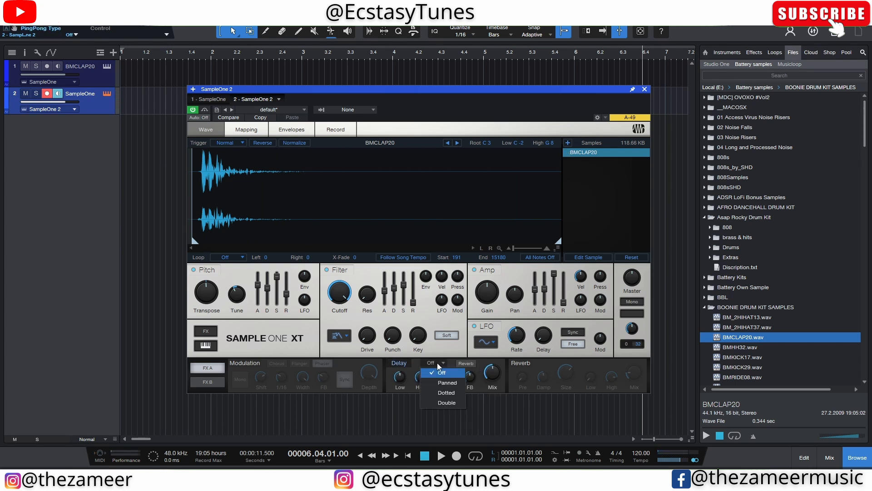
click(454, 387)
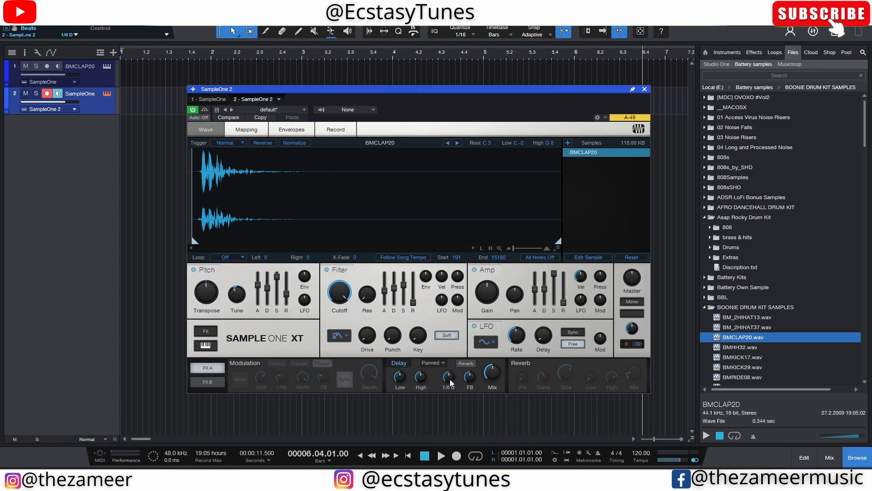
mouse_move(451, 383)
mouse_down()
mouse_move(455, 363)
mouse_move(459, 394)
mouse_move(450, 380)
mouse_up()
drag(497, 374, 497, 371)
click(467, 364)
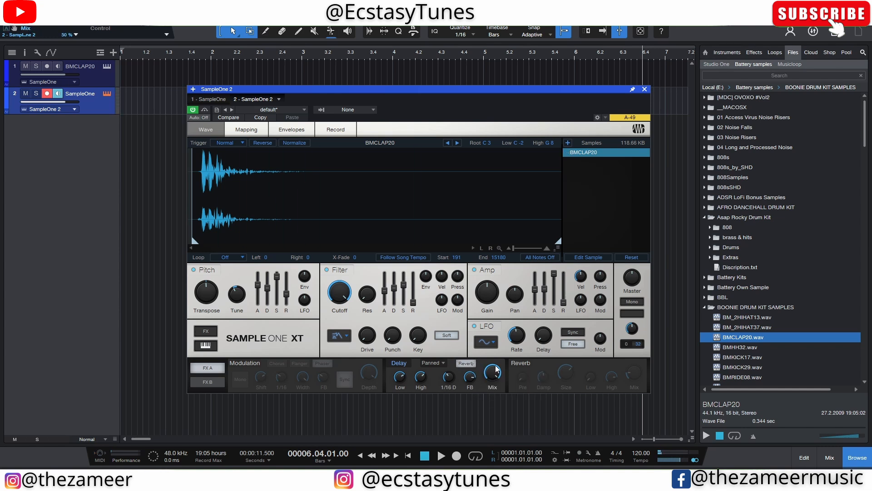
mouse_move(497, 370)
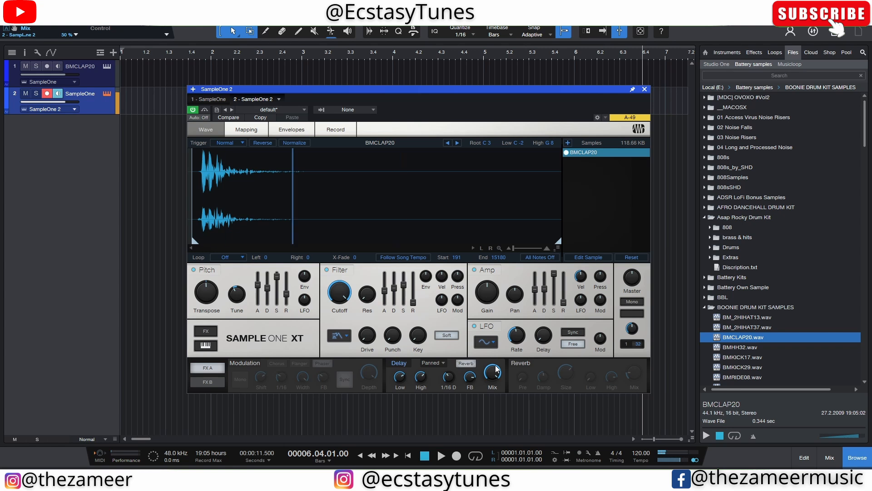
click(404, 365)
Enable the Reverb effect, raise its size and mix, and turn it off again.
click(520, 364)
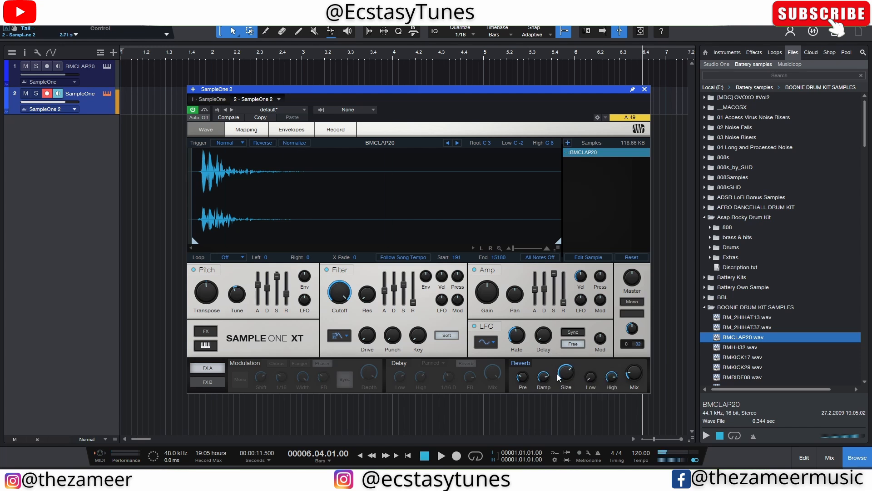
drag(571, 380, 585, 377)
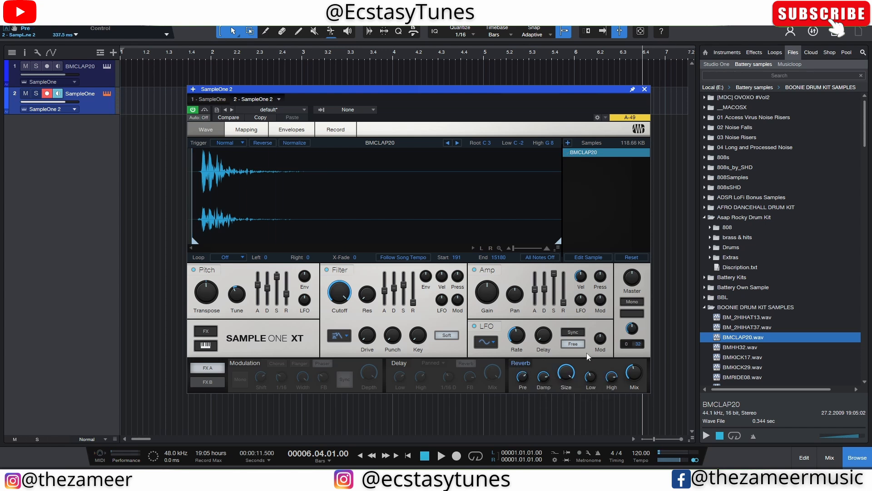
click(527, 364)
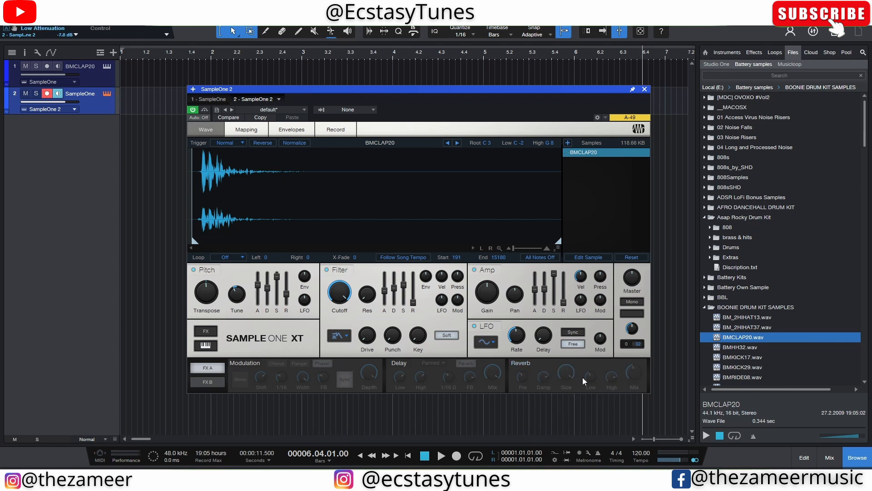
Show the FX B effects, enable the Gater, switch on extra gate steps, and load the Pulsorate pattern.
click(209, 380)
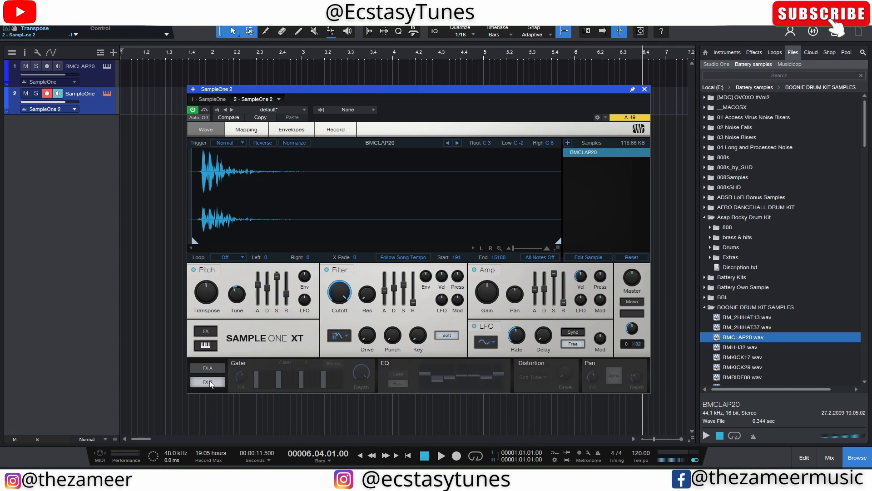
click(237, 364)
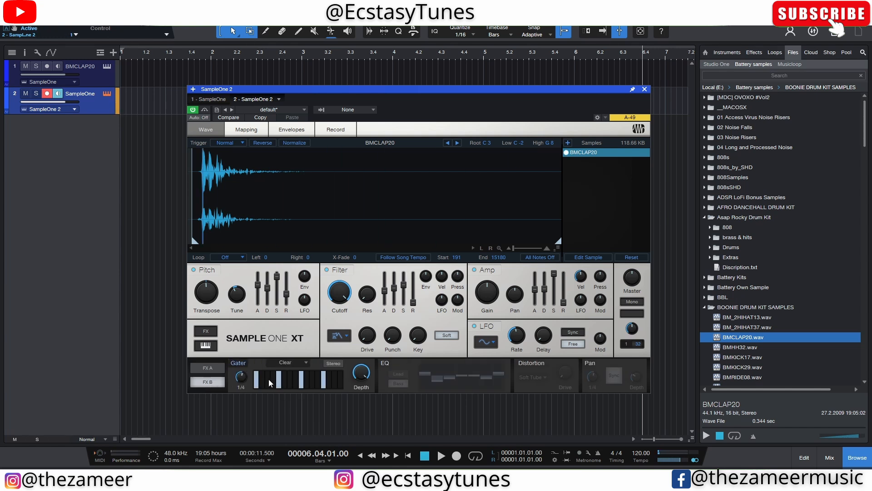
drag(268, 379, 274, 377)
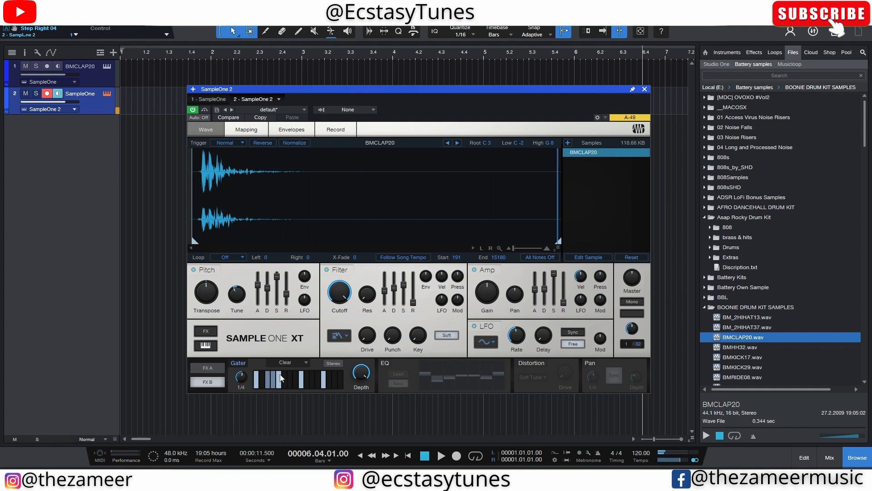
click(281, 378)
click(290, 363)
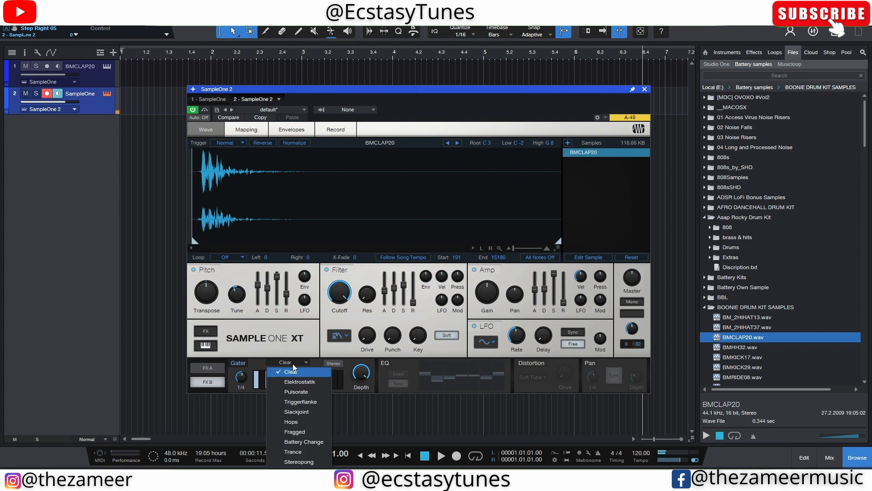
click(297, 392)
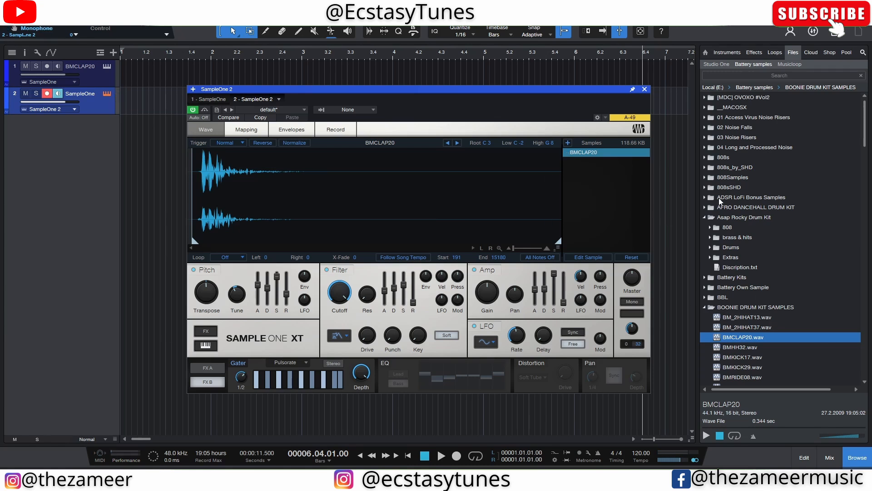
Replace the clap with the Instrument Loops_ 11_Em_80bpm_Causing loop from the ADSR LoFi Bonus Samples instrumental loops folder.
click(705, 197)
click(710, 258)
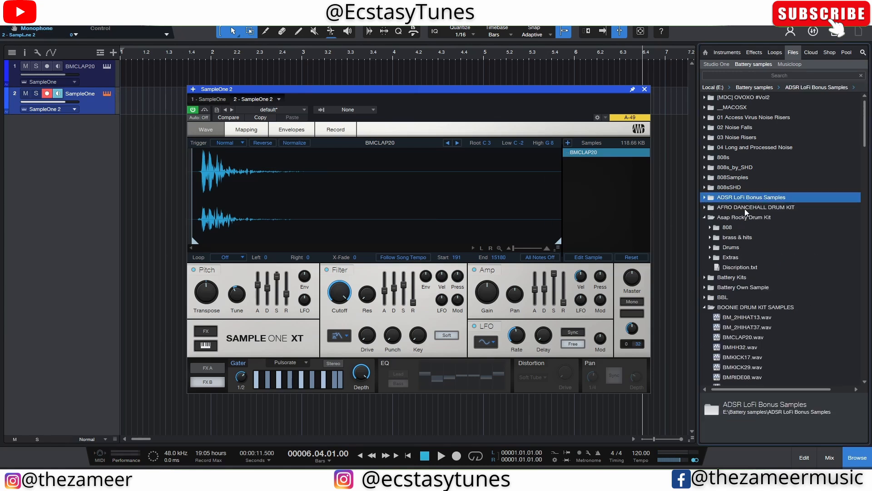
drag(750, 287, 306, 224)
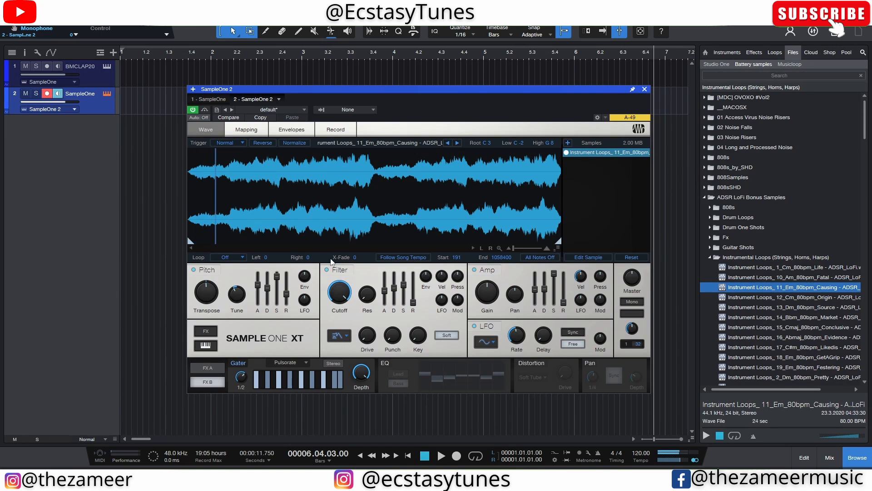
Mute an early gate step in the Pulsorate pattern, and switch the Gater off and on to compare the sound.
click(268, 382)
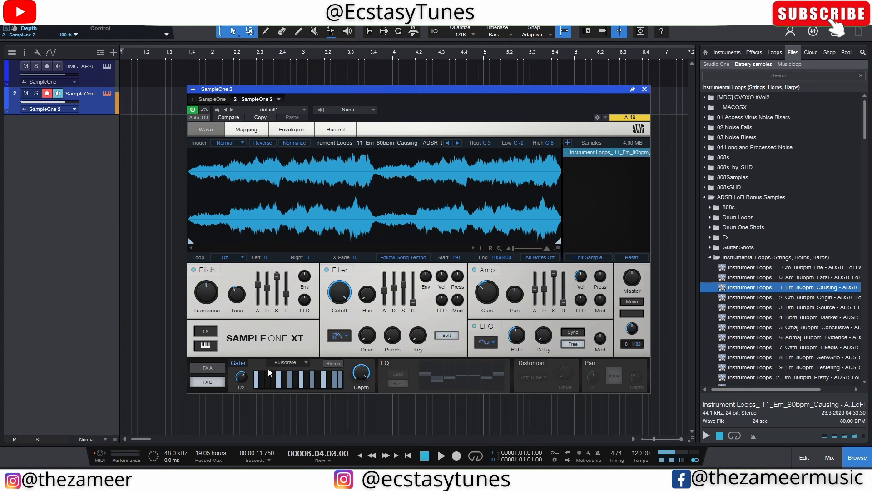
click(237, 364)
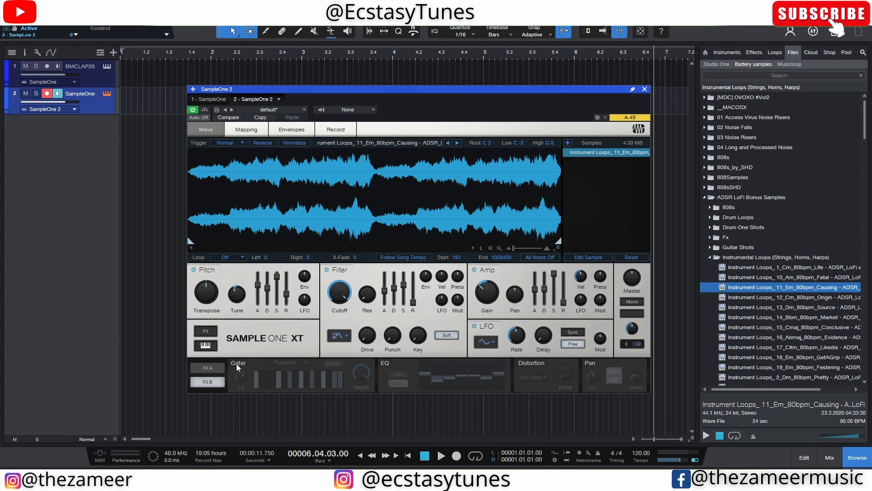
click(237, 363)
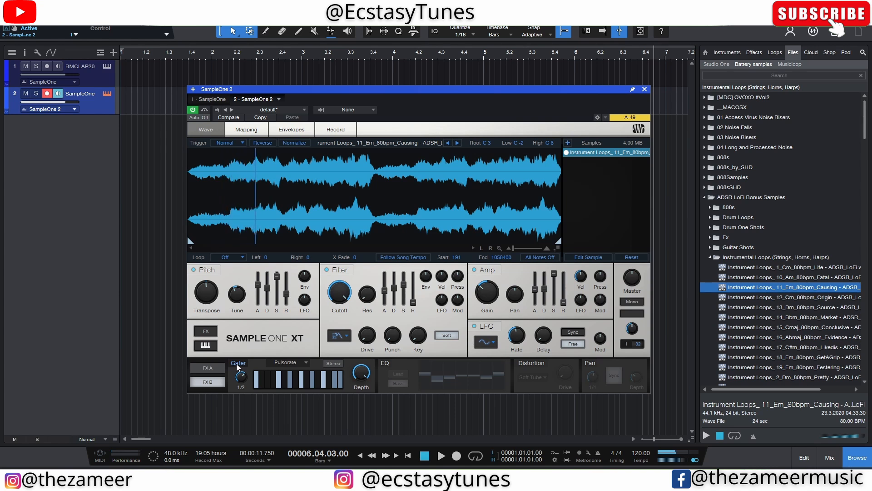
Try the Triggerflanke and Slackjoint gater patterns on the loop, and set the Gater to Hops.
click(306, 362)
click(301, 400)
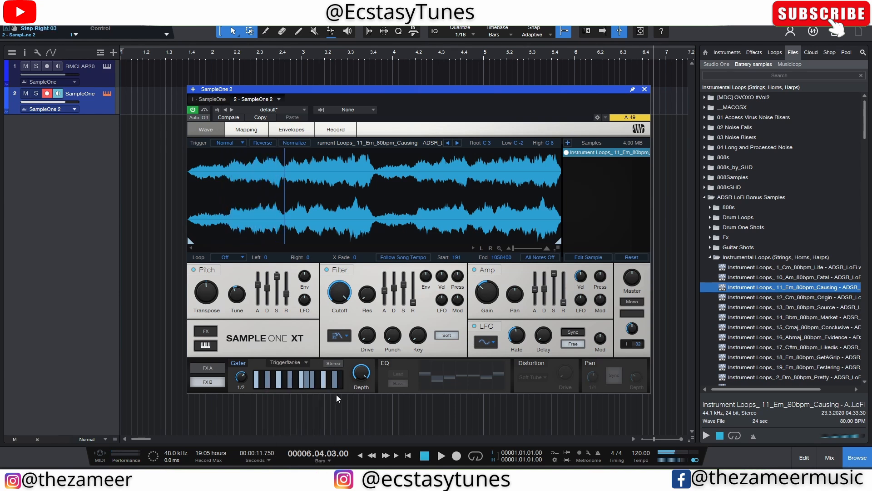
click(302, 362)
click(298, 411)
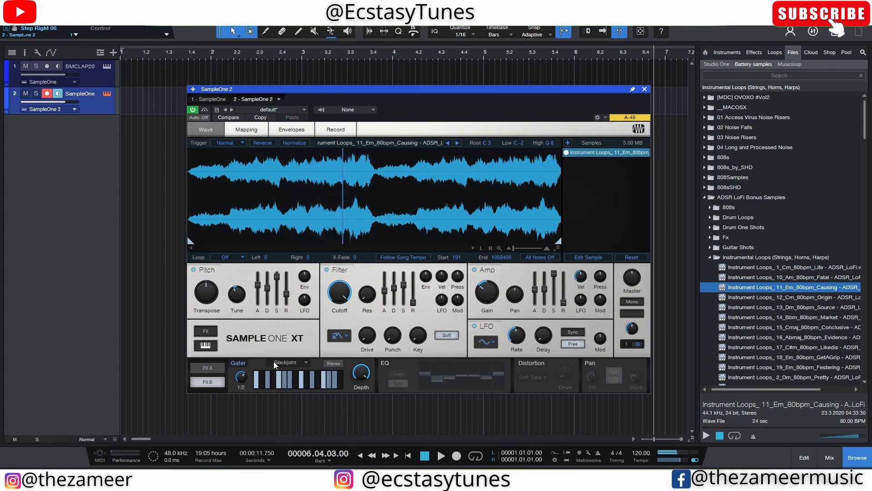
click(305, 363)
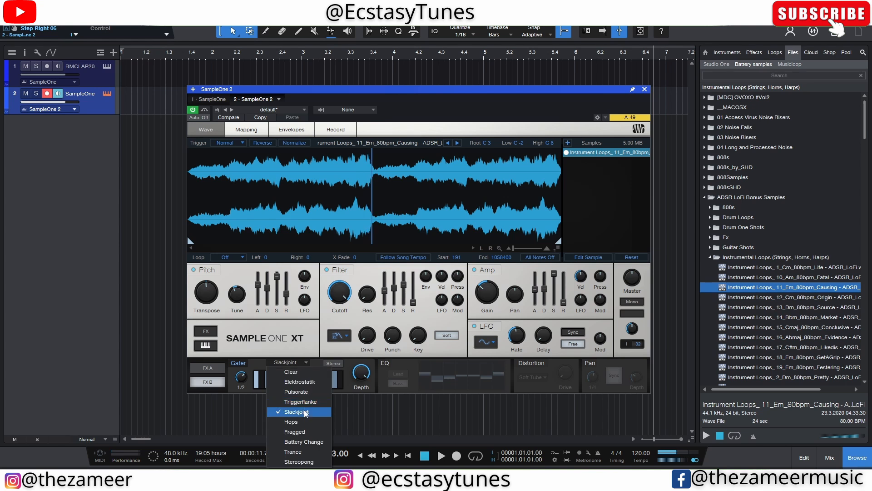
click(304, 421)
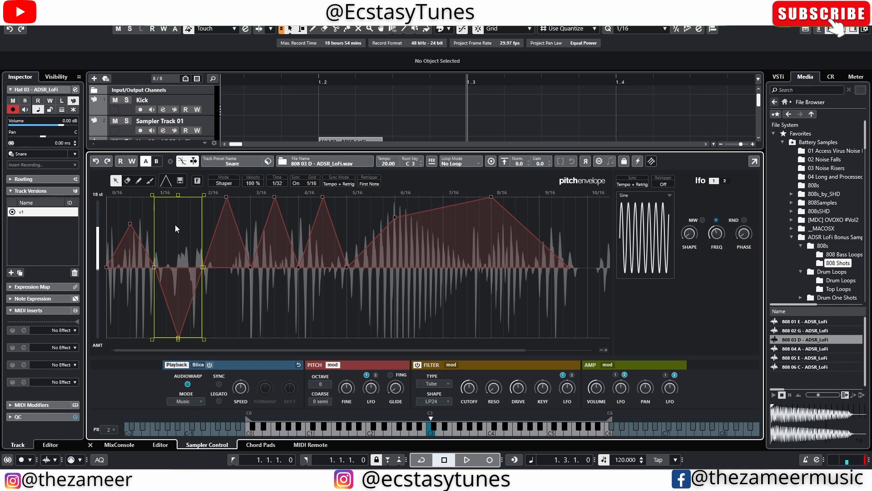
Switch to Cubase, draw extra peaks and dips in the pitch envelope, and disarm recording on the Hat 03 - ADSR_LoFi track.
click(150, 181)
mouse_move(112, 248)
mouse_down()
mouse_move(144, 229)
mouse_move(176, 233)
mouse_move(172, 326)
mouse_up()
click(139, 181)
mouse_move(173, 267)
mouse_down()
mouse_move(180, 231)
mouse_move(263, 262)
mouse_up()
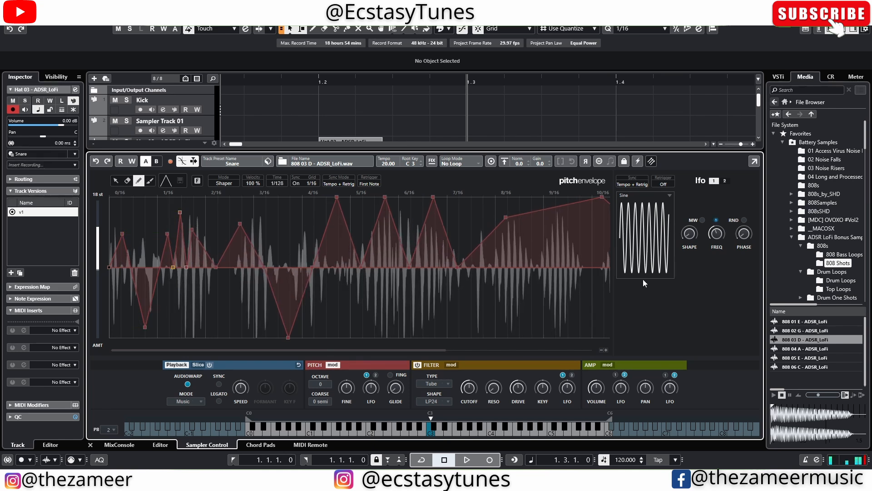
scroll(172, 137, down, 5)
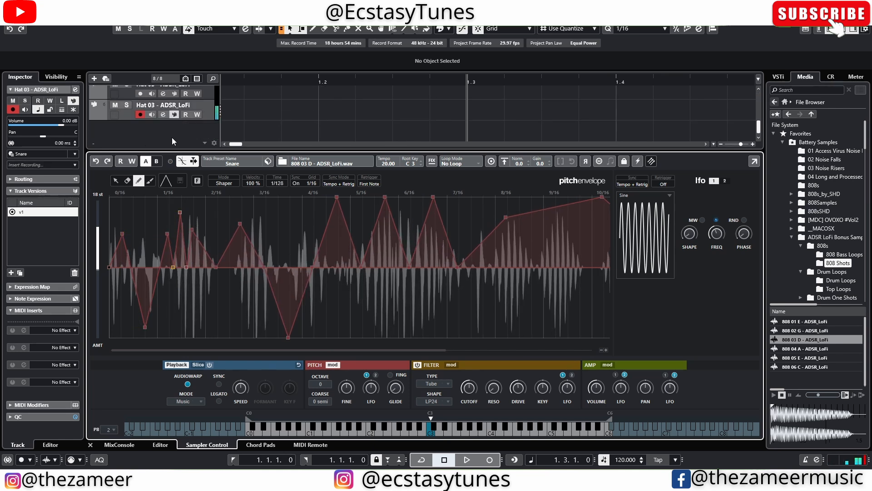
click(140, 114)
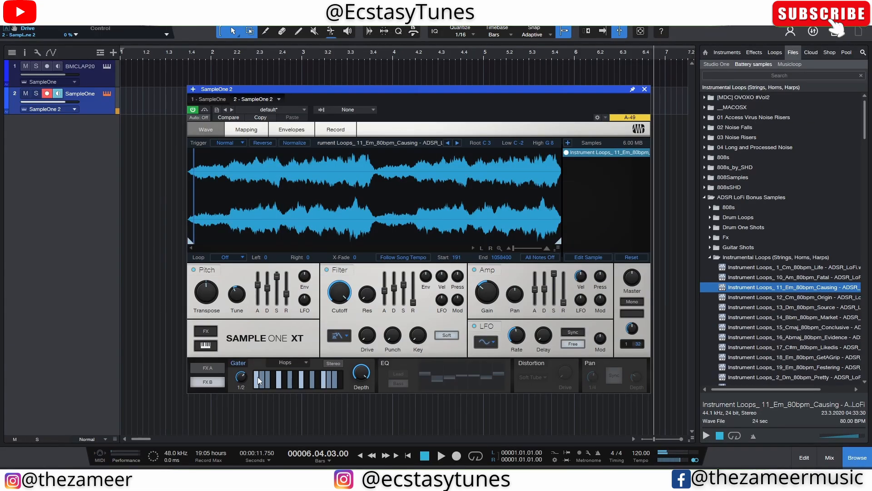
Return to Studio One and edit the gate steps near the beginning and end of the Hops pattern.
click(334, 380)
click(332, 378)
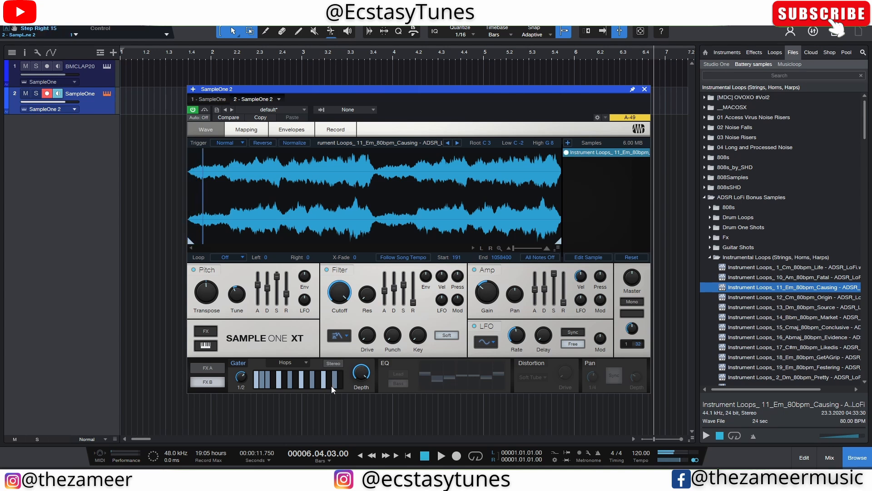
click(263, 377)
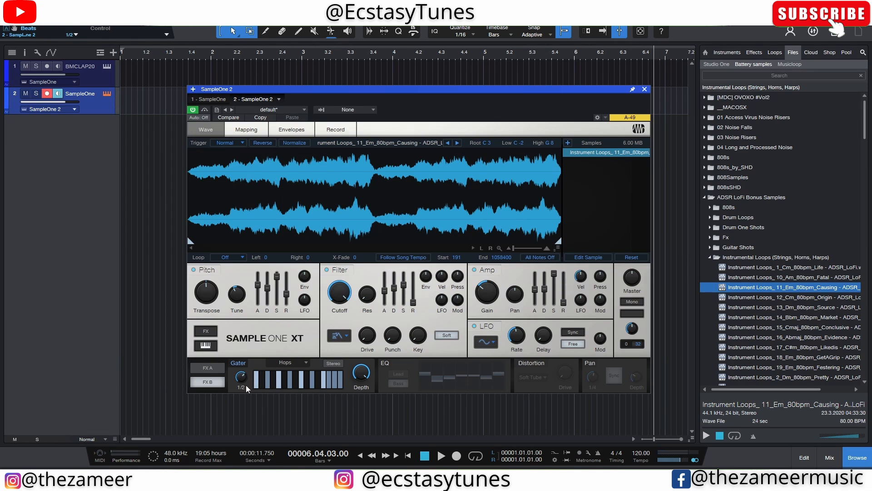
Adjust the Gater rate to 1/2, set its pattern to Fragged, and turn on its stereo mode after comparing it with stereo off.
drag(243, 380, 249, 395)
click(286, 362)
click(312, 426)
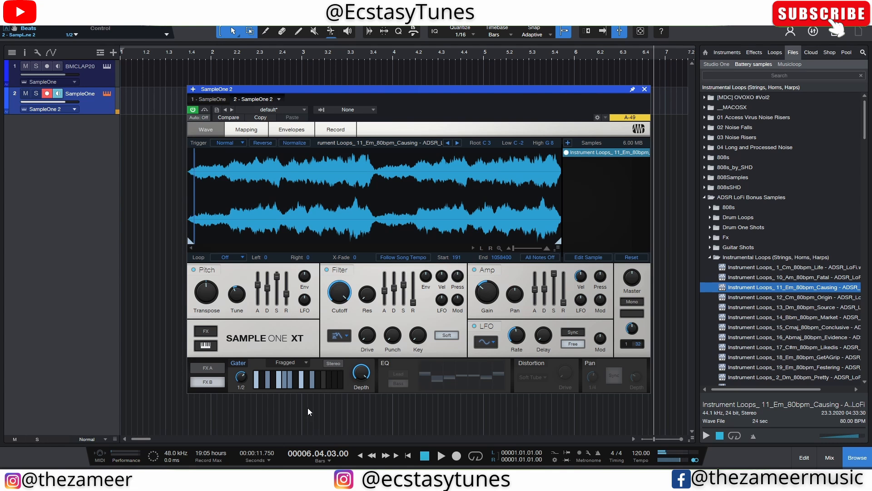
click(334, 364)
click(334, 365)
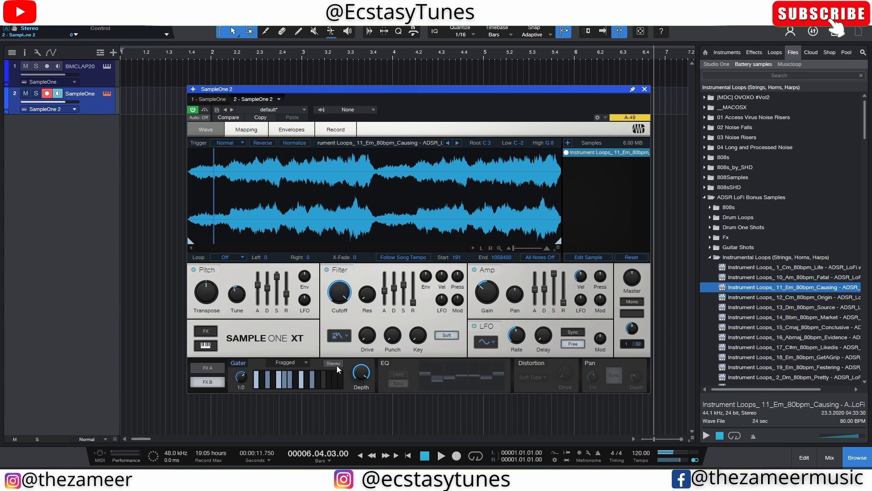
click(336, 365)
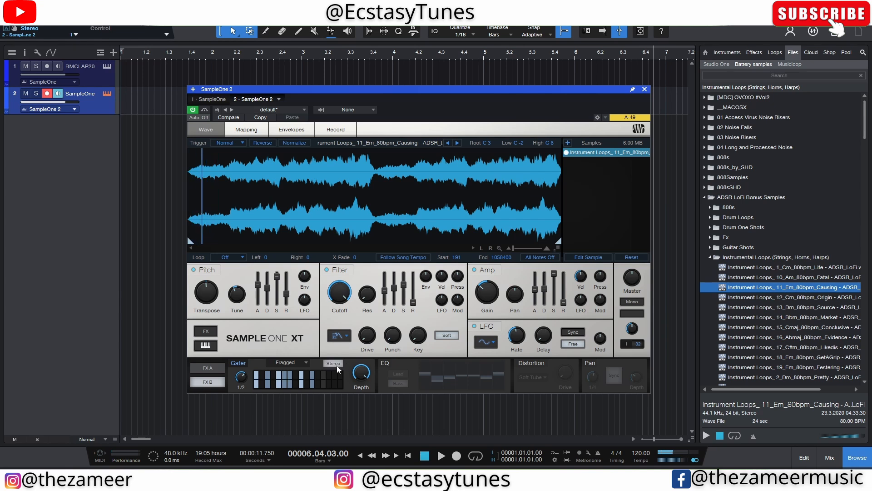
Adjust the Gater depth, swap the Gater for the EQ, and reshape the EQ bands, raising 3200 Hz to +5.0 dB.
mouse_move(361, 373)
mouse_down()
mouse_move(360, 426)
mouse_move(363, 374)
mouse_up()
click(380, 366)
click(243, 360)
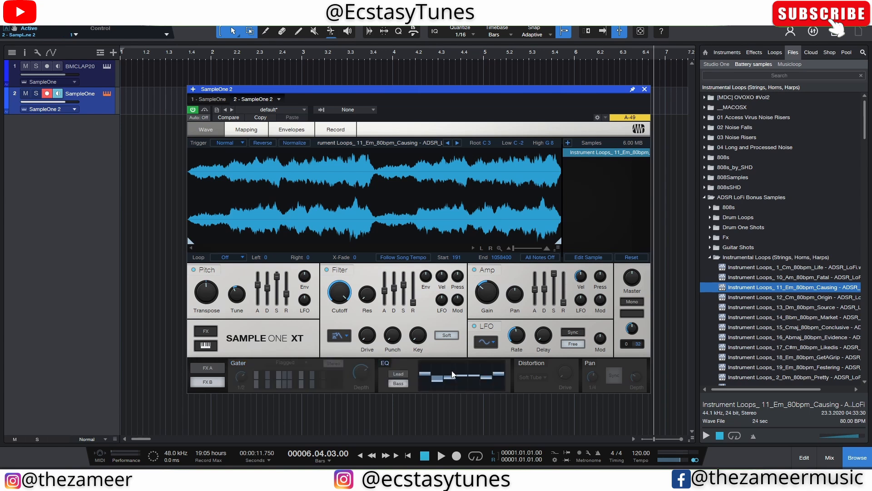
mouse_move(431, 380)
mouse_down()
mouse_move(438, 362)
mouse_move(456, 380)
mouse_move(475, 368)
mouse_move(484, 380)
mouse_move(485, 373)
mouse_up()
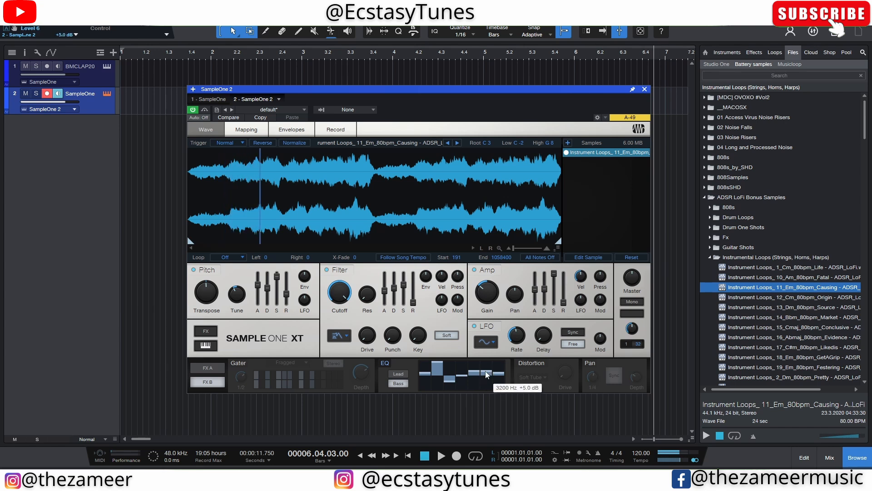
Compare the EQ's Lead and Bass types while boosting 50 Hz, and in Lead cut the two lowest bands, with the second at -9.0 dB.
click(400, 375)
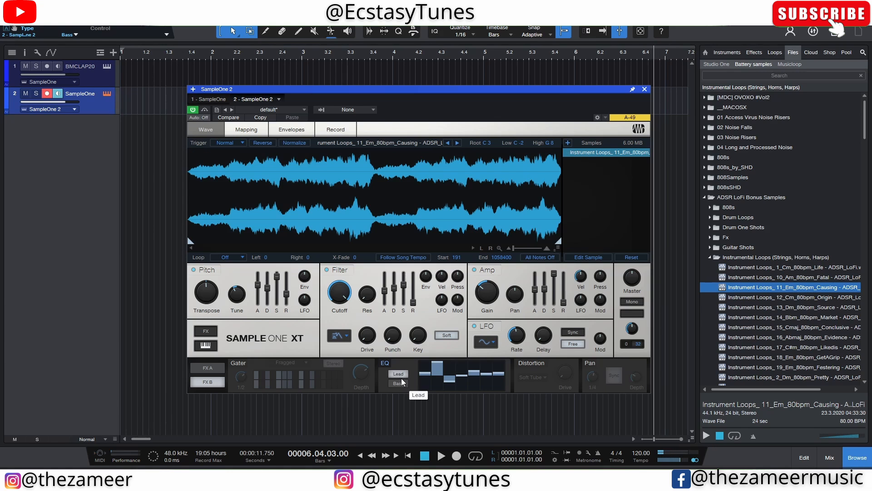
click(403, 383)
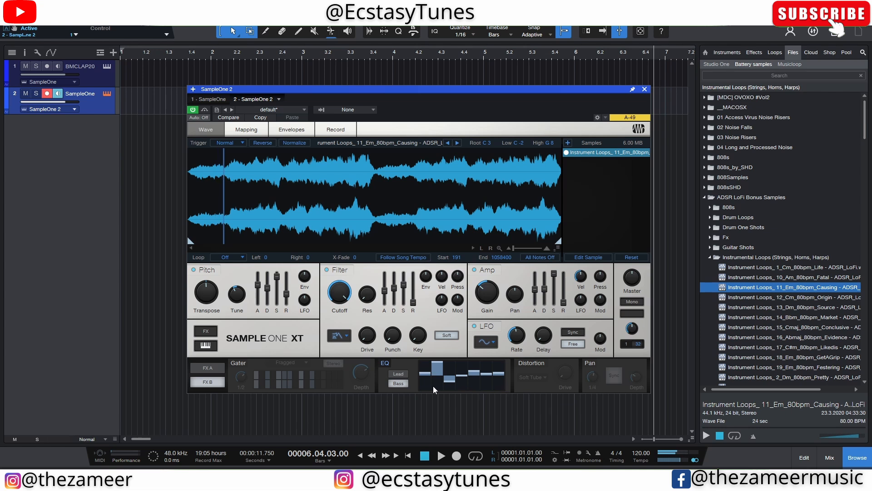
mouse_move(437, 364)
mouse_down()
mouse_move(439, 371)
mouse_move(448, 362)
mouse_up()
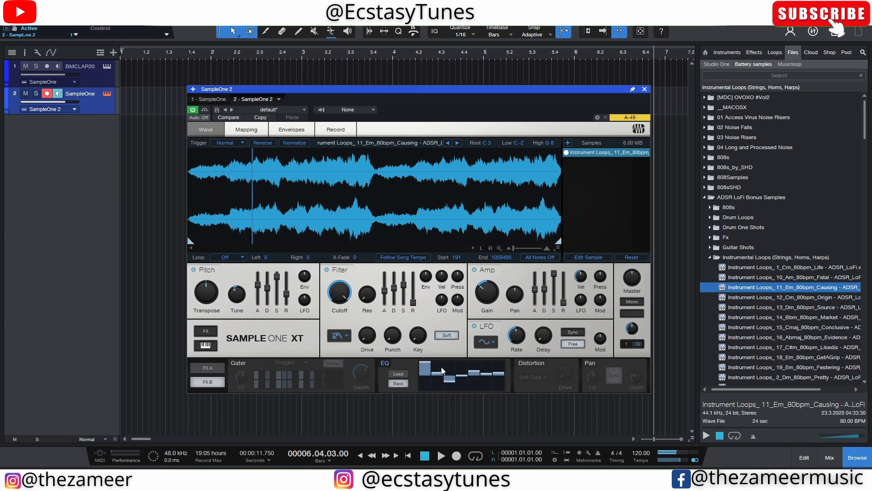
click(399, 374)
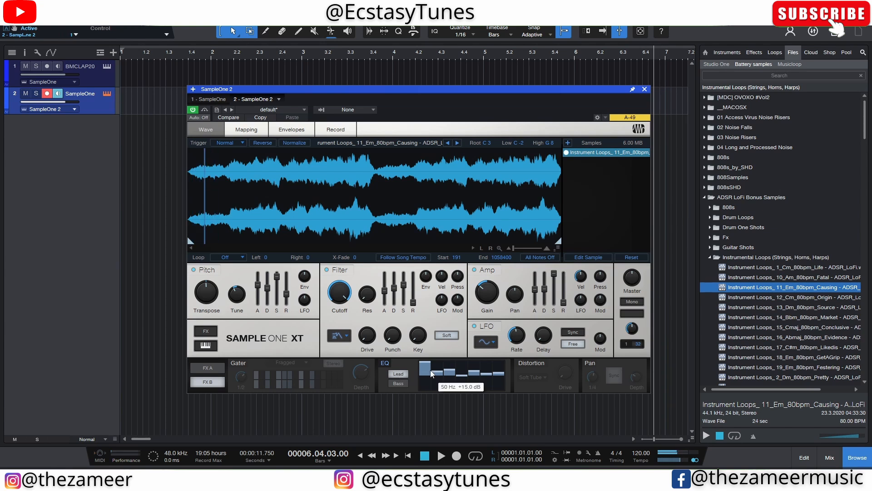
mouse_move(430, 370)
mouse_down()
mouse_move(429, 389)
mouse_move(440, 383)
mouse_up()
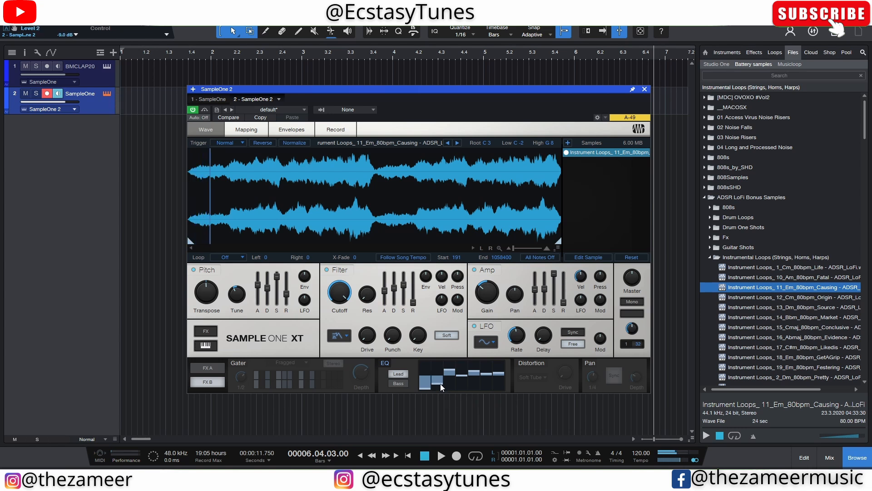
Swap the EQ for the Distortion, raise its drive to 65%, try the Transistor type, and set the type to OpAmp.
click(385, 366)
click(520, 363)
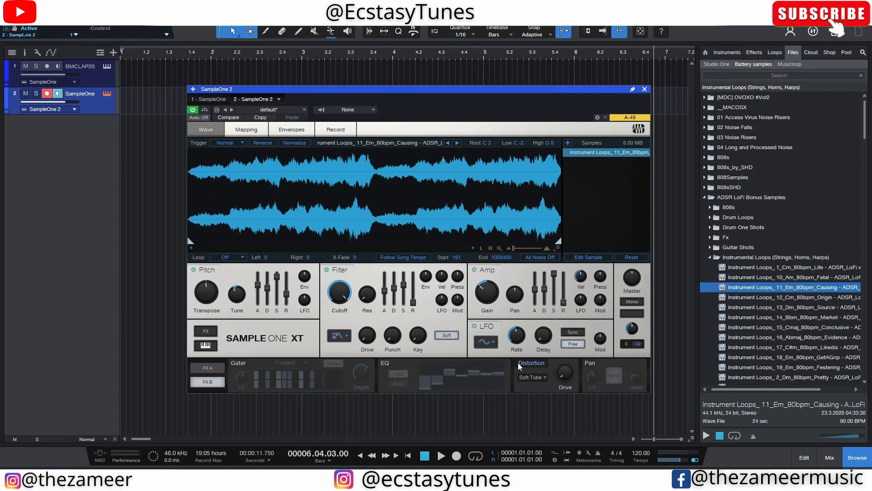
drag(565, 373, 577, 341)
click(538, 377)
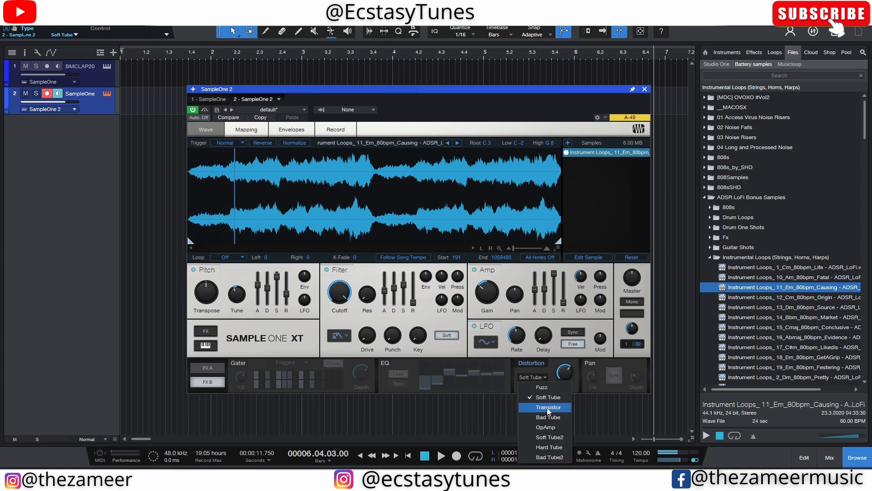
click(547, 408)
click(535, 377)
click(543, 419)
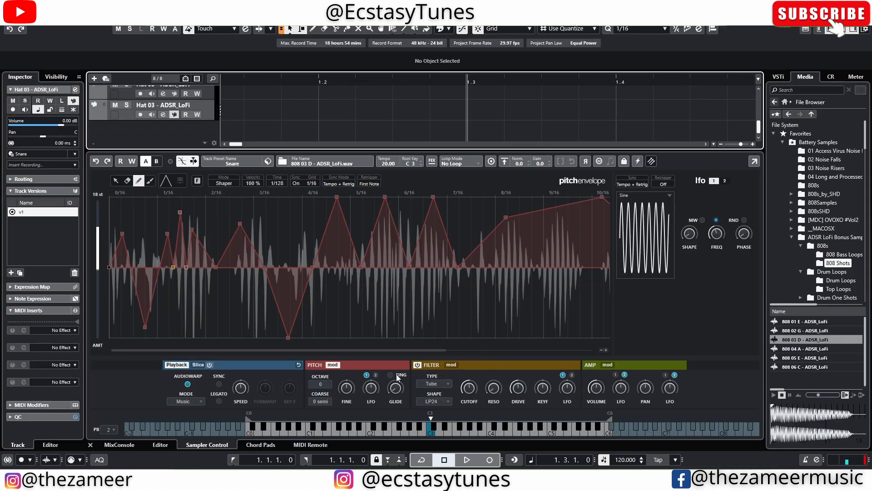
Review the sampler's filter types in Cubase, and return to Studio One to compare them with the Distortion types.
click(432, 383)
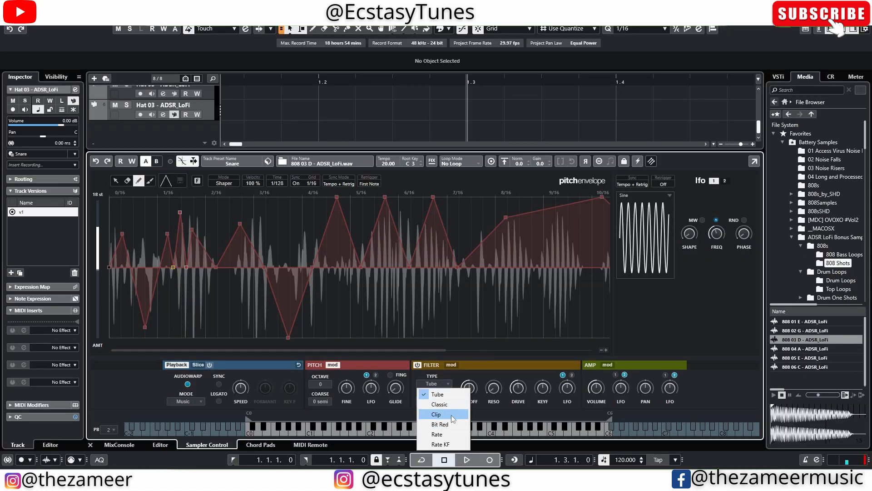
click(481, 374)
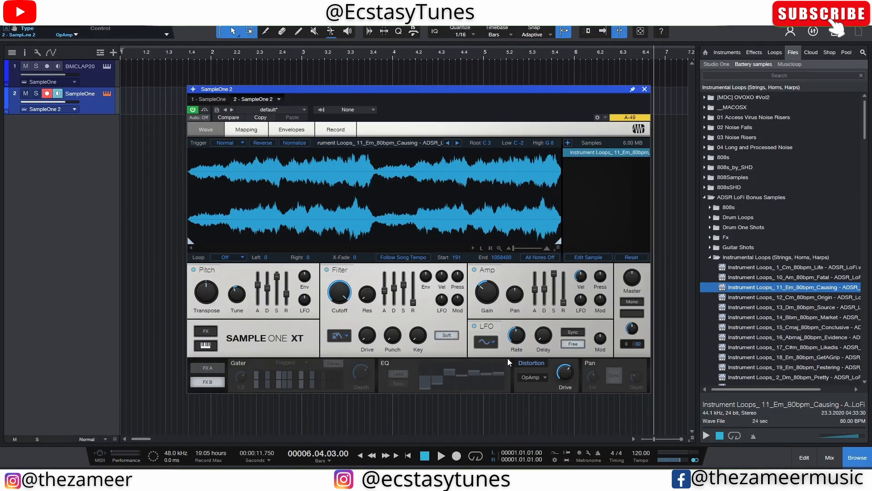
click(537, 380)
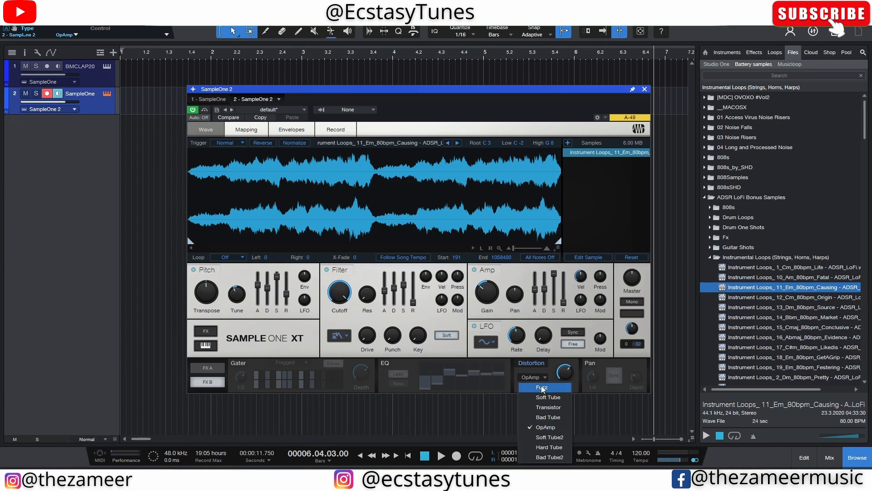
click(596, 387)
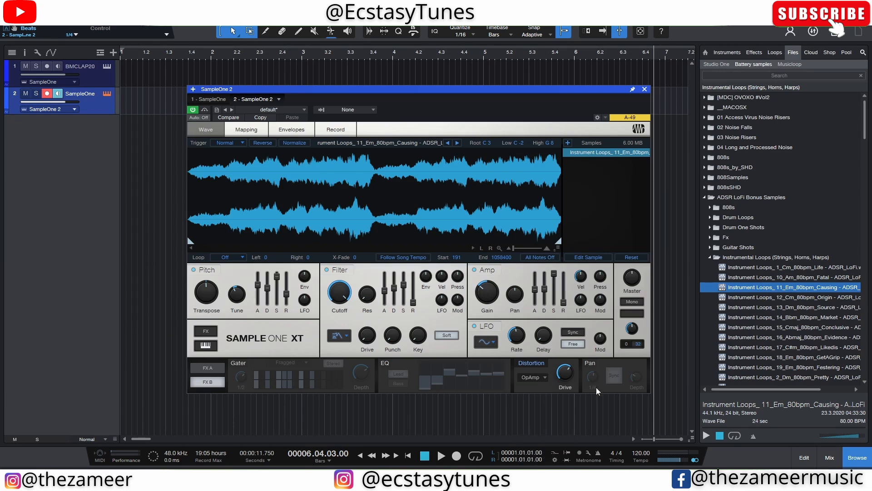
Swap the Distortion for the Pan effect, try it unsynced, restore sync at 1/4, and adjust the pan depth.
click(552, 366)
click(586, 364)
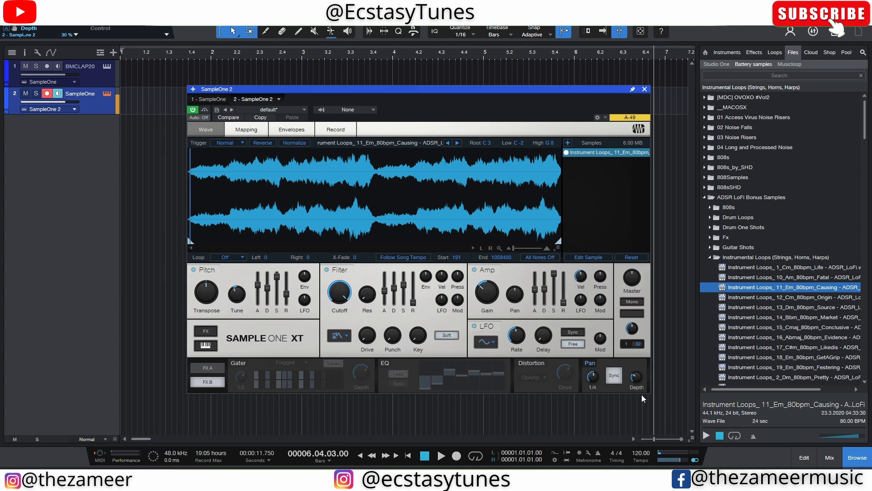
click(619, 379)
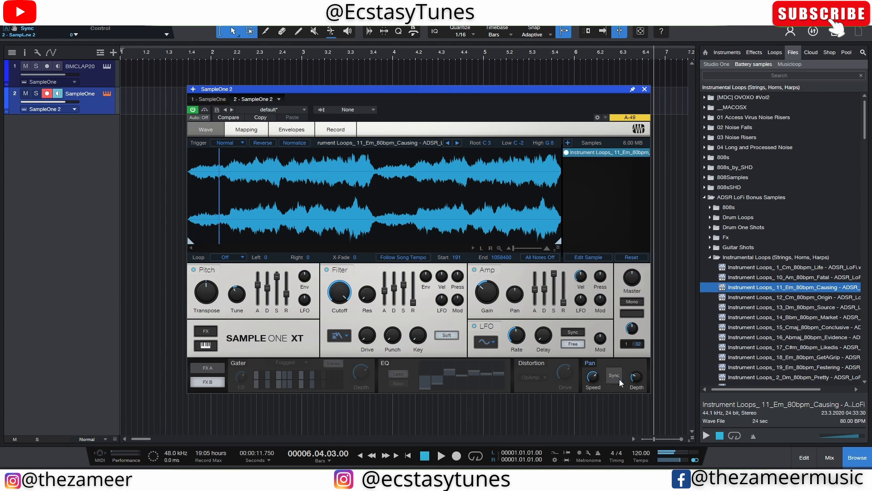
mouse_move(595, 385)
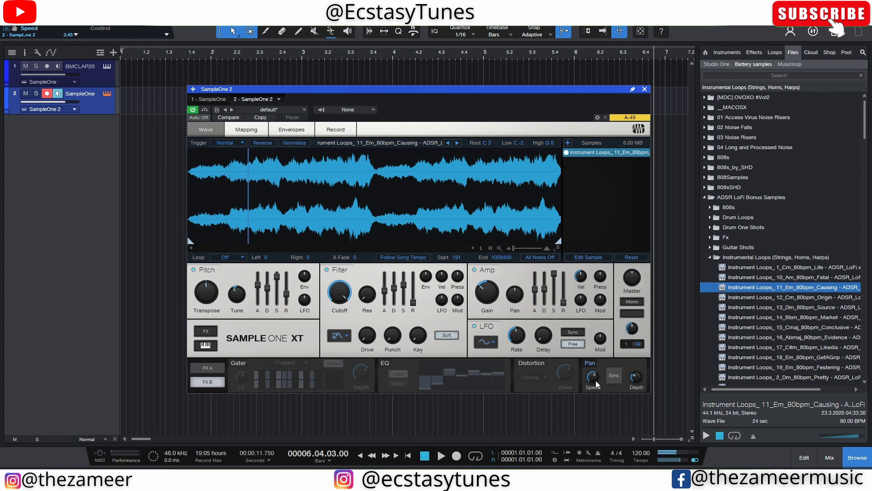
click(619, 377)
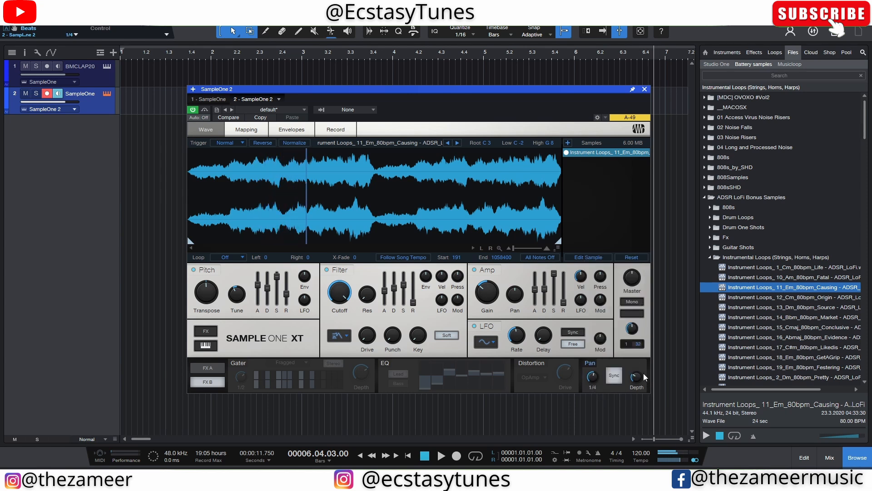
mouse_move(635, 378)
mouse_down()
mouse_move(644, 356)
mouse_move(640, 388)
mouse_up()
Turn the Gater, EQ and Distortion back on alongside the Pan effect.
click(238, 362)
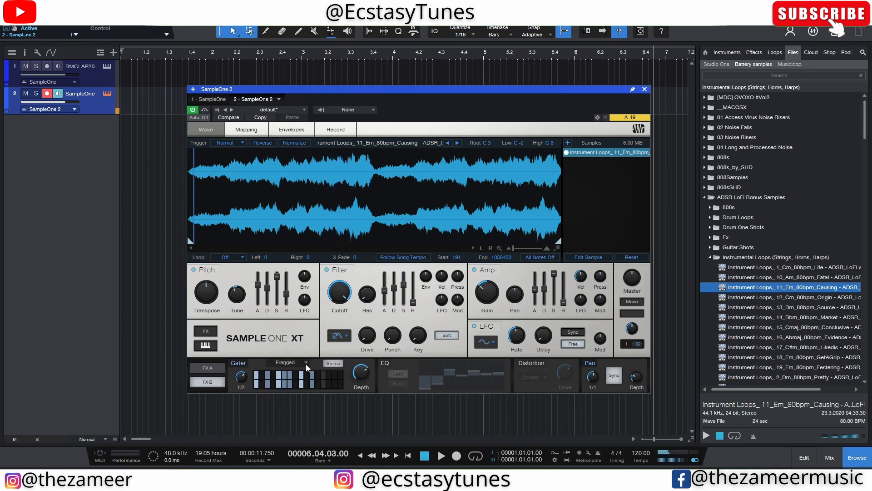
click(385, 364)
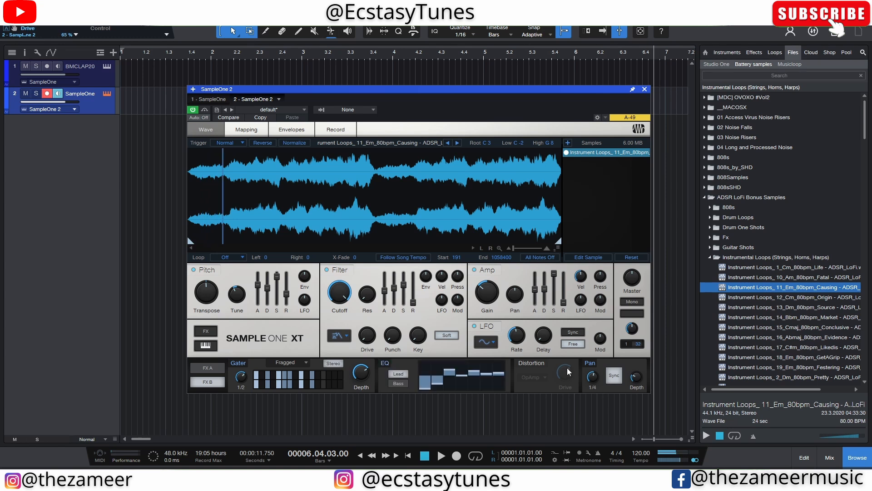
click(527, 362)
Lower the Distortion drive, set its type to Soft Tube, and change the Gater pattern to Battery Change.
drag(564, 372, 555, 413)
click(532, 377)
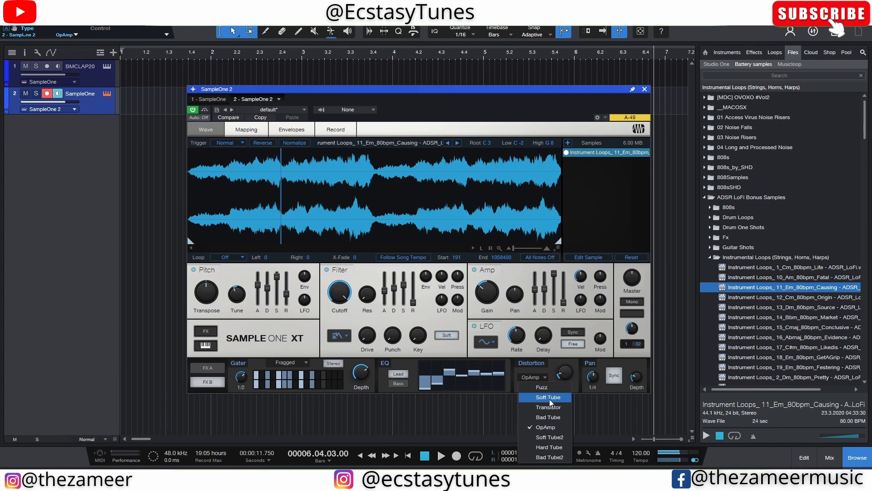
click(538, 408)
drag(562, 374, 564, 371)
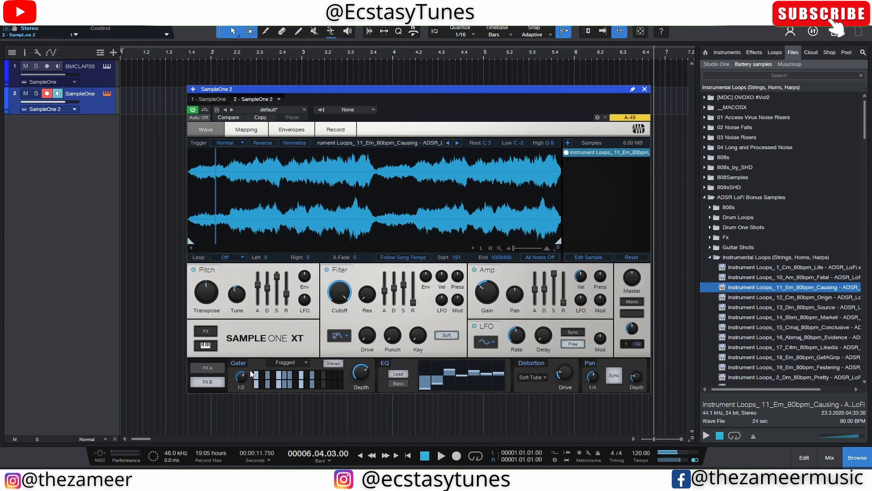
click(292, 361)
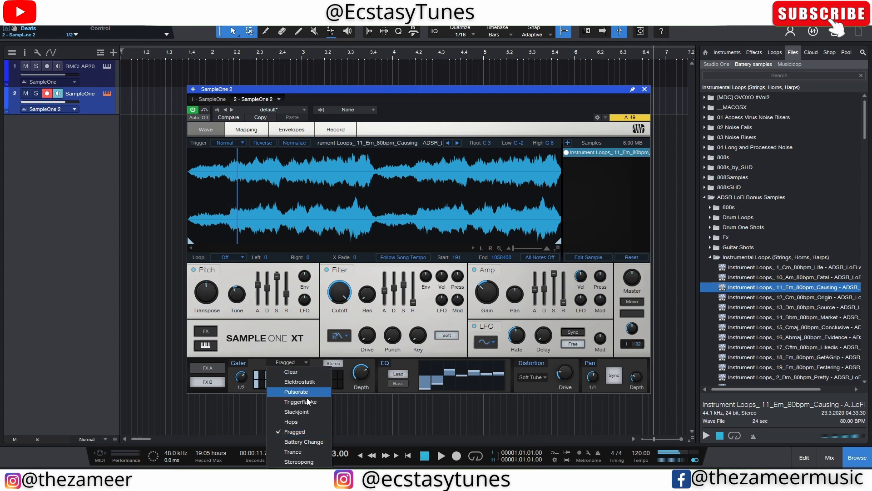
click(307, 441)
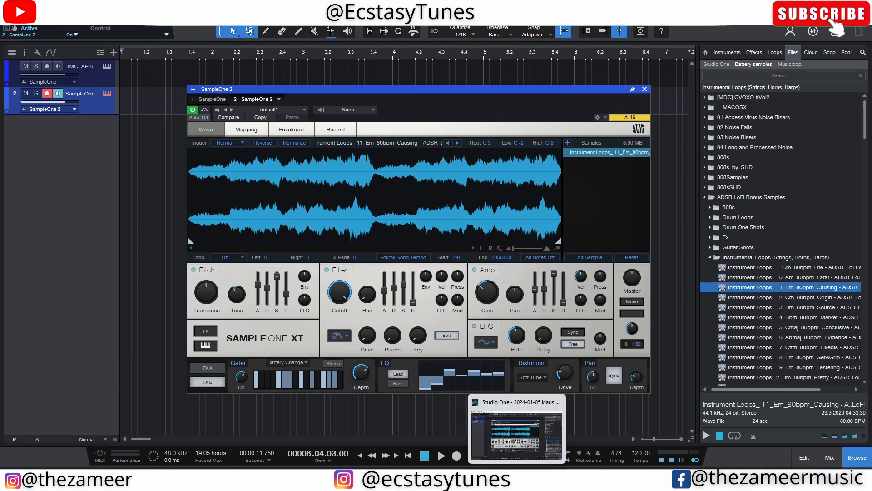
Switch to Cubase and hide the sampler control editor beneath the project's track list.
click(519, 480)
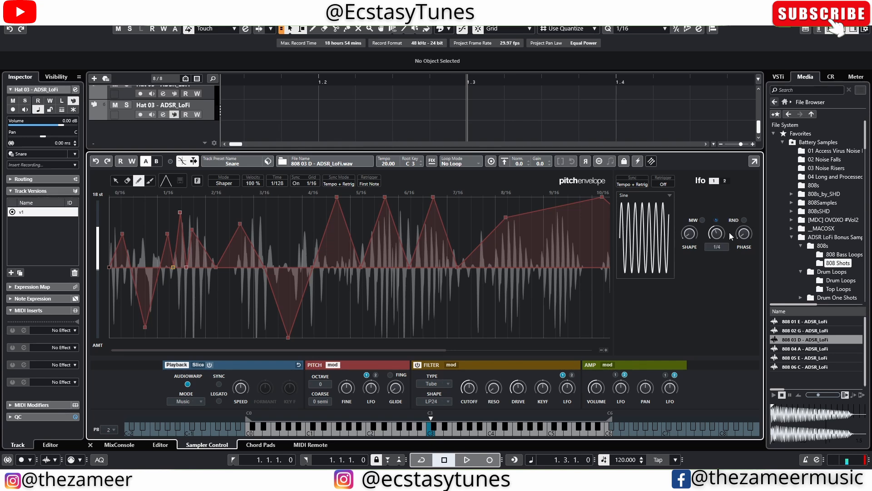
click(589, 115)
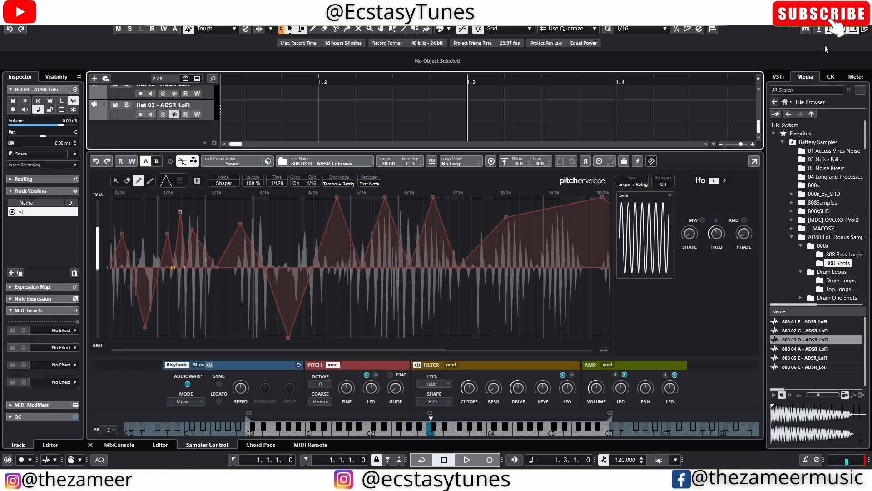
click(854, 29)
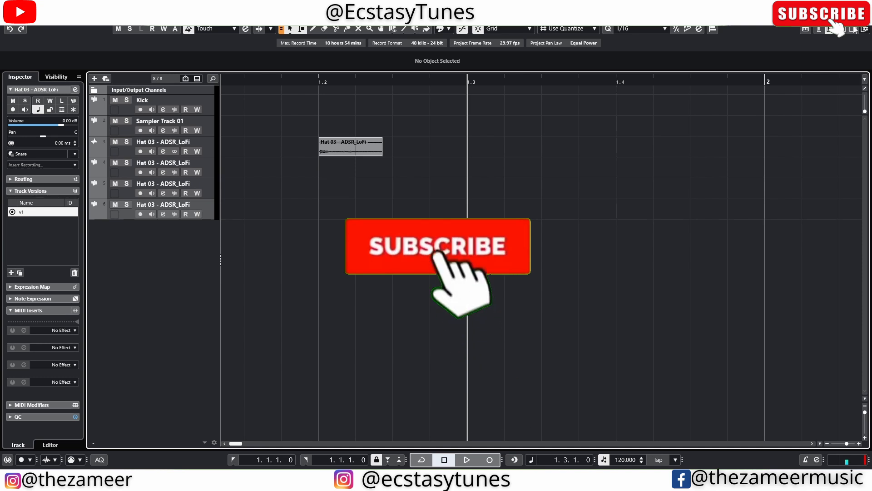